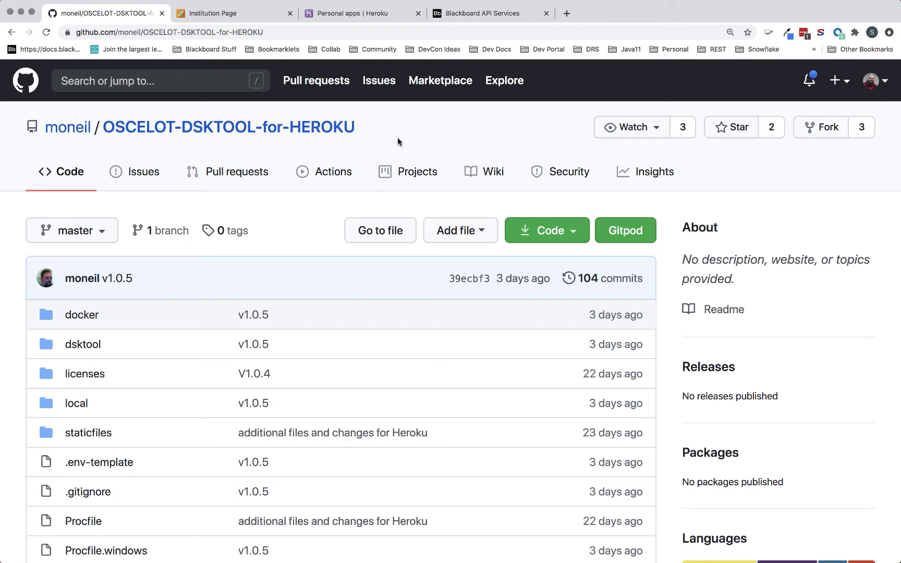
- Scroll the DSKTOOL README down to the Installation pre-requisites and Blackboard Learn setup steps
{"action": "scroll", "coordinate": [398, 141], "scroll_direction": "down", "scroll_amount": 5}
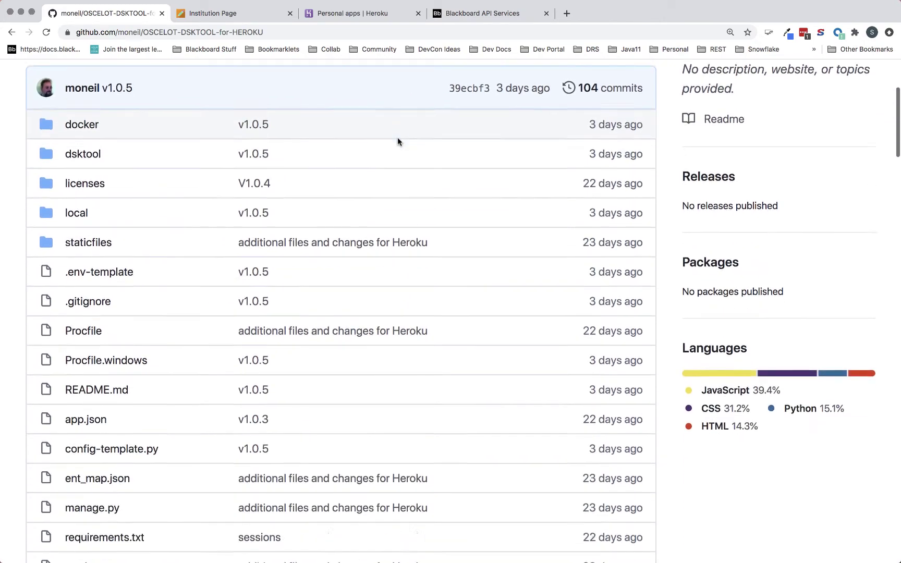
{"action": "scroll", "coordinate": [397, 141], "scroll_direction": "down", "scroll_amount": 10}
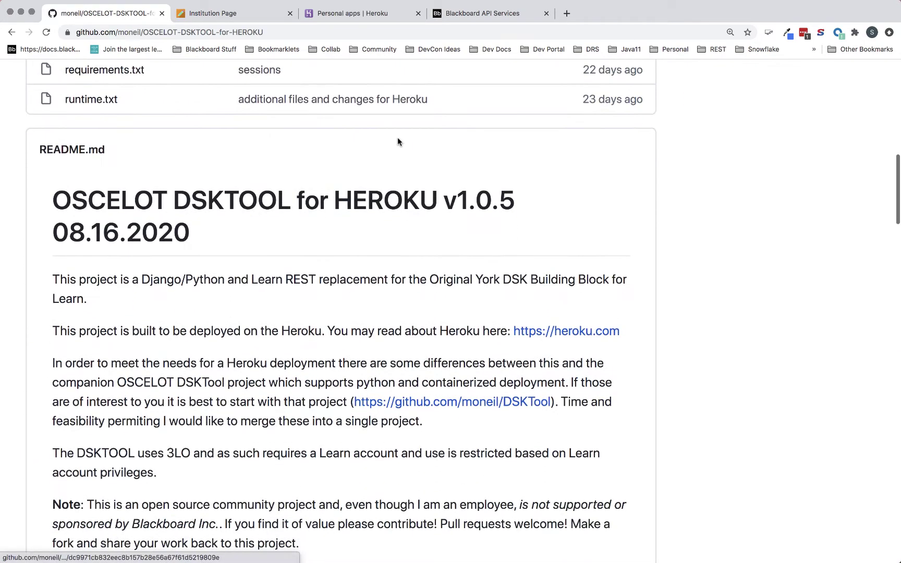
{"action": "scroll", "coordinate": [398, 141], "scroll_direction": "down", "scroll_amount": 3}
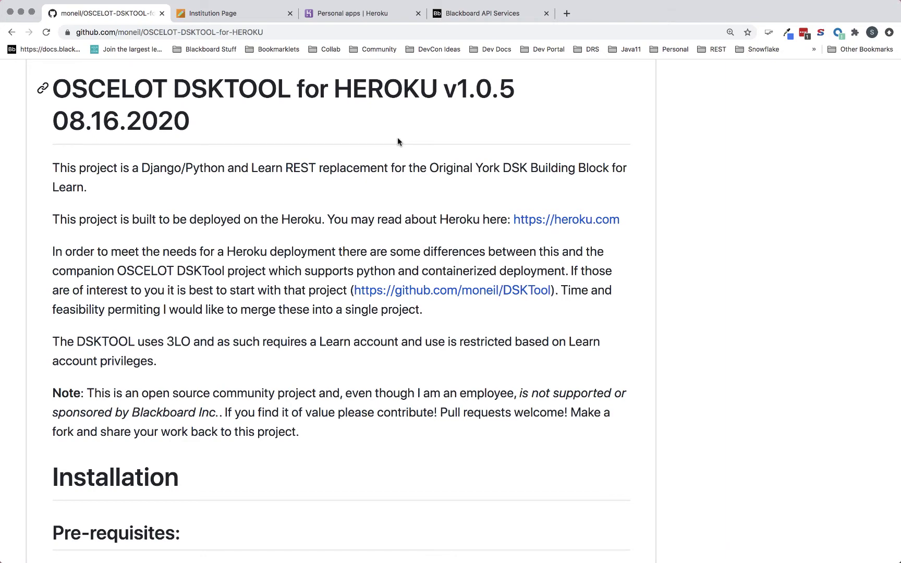
{"action": "scroll", "coordinate": [397, 137], "scroll_direction": "down", "scroll_amount": 10}
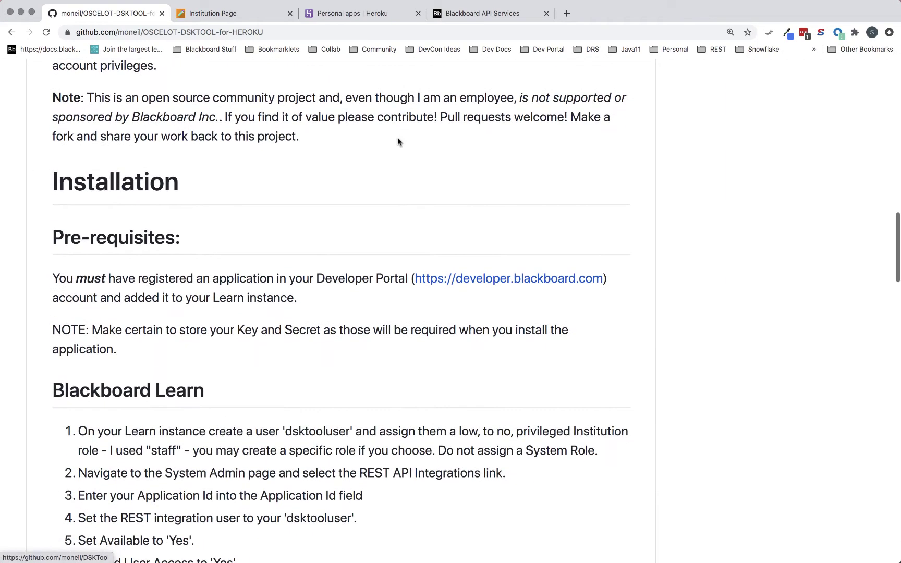
{"action": "scroll", "coordinate": [397, 137], "scroll_direction": "down", "scroll_amount": 2}
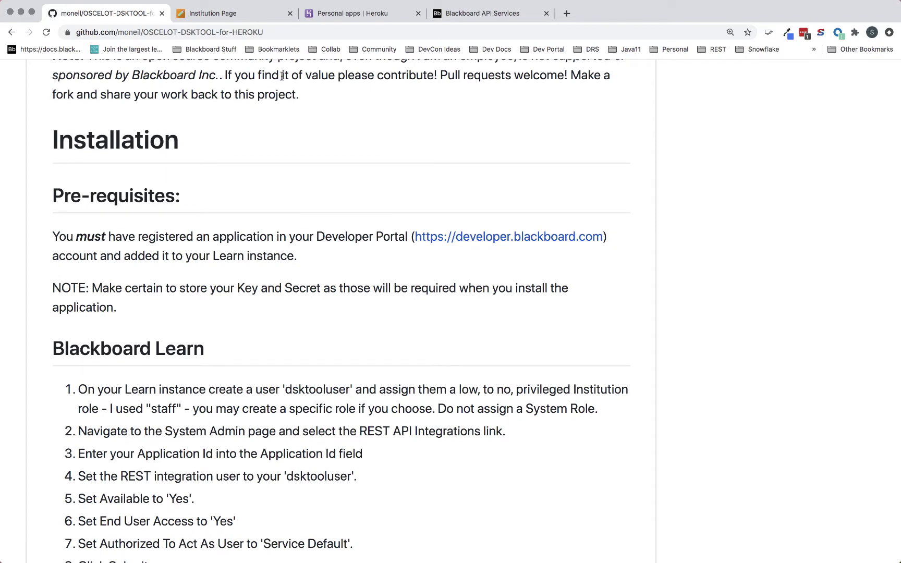
- Switch to the Blackboard Developer Portal and open the area for managing applications
{"action": "left_click", "coordinate": [494, 14]}
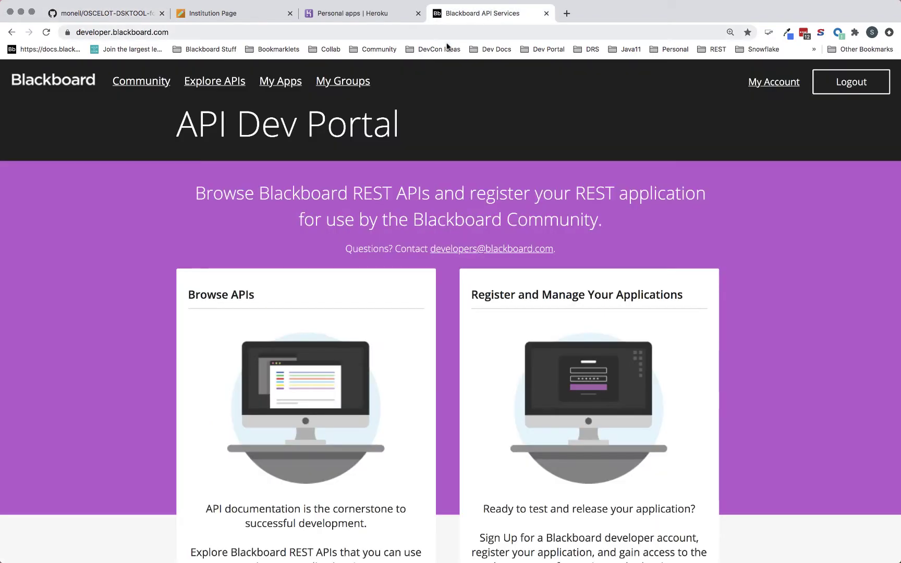
{"action": "scroll", "coordinate": [342, 175], "scroll_direction": "down", "scroll_amount": 5}
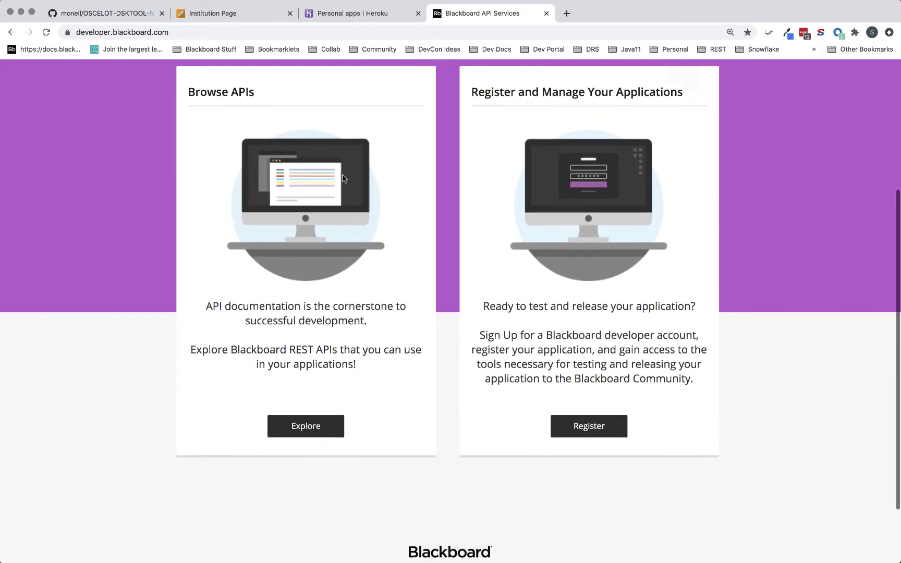
{"action": "scroll", "coordinate": [342, 177], "scroll_direction": "up", "scroll_amount": 3}
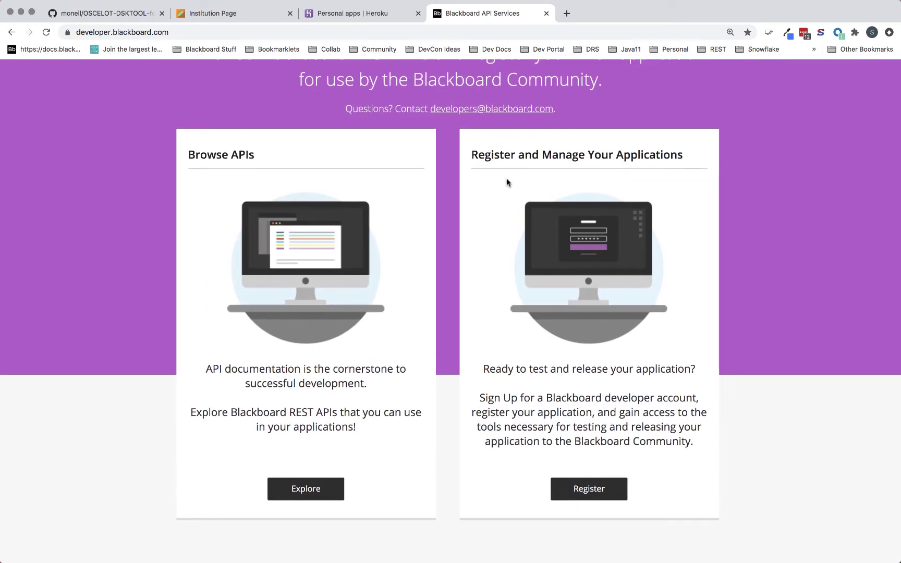
{"action": "scroll", "coordinate": [506, 179], "scroll_direction": "up", "scroll_amount": 2}
{"action": "scroll", "coordinate": [507, 178], "scroll_direction": "down", "scroll_amount": 2}
{"action": "scroll", "coordinate": [507, 178], "scroll_direction": "down", "scroll_amount": 1}
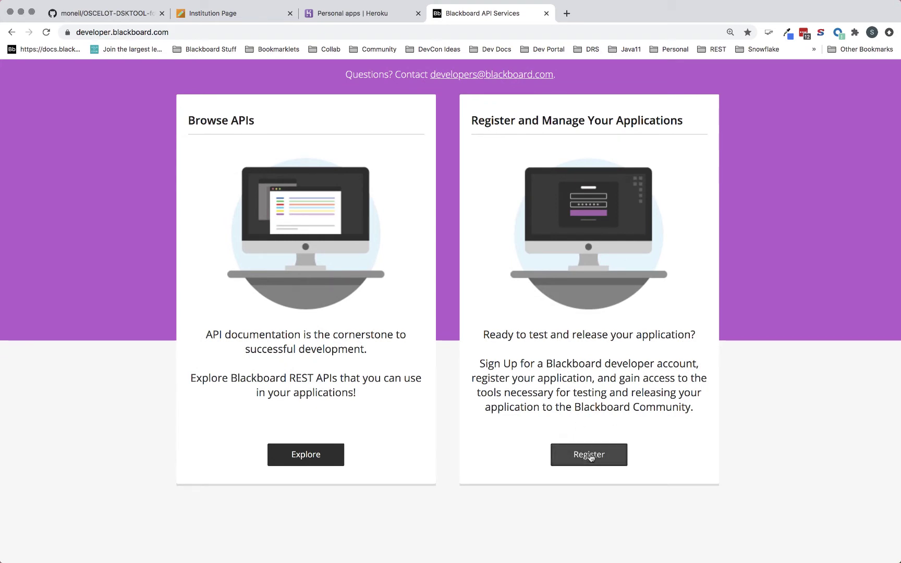
{"action": "left_click", "coordinate": [590, 454]}
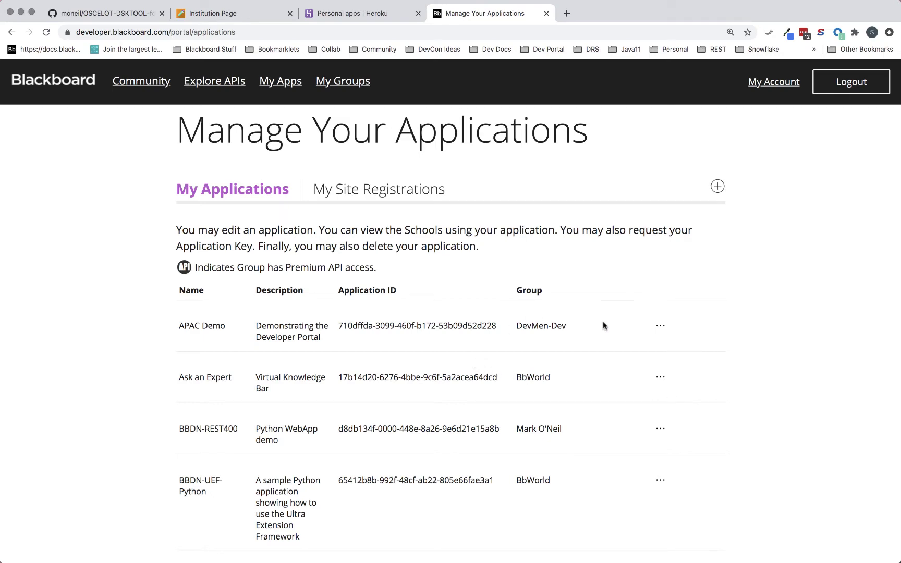
- Start registering a new application to bring up the empty registration form
{"action": "scroll", "coordinate": [605, 323], "scroll_direction": "down", "scroll_amount": 2}
{"action": "scroll", "coordinate": [610, 326], "scroll_direction": "up", "scroll_amount": 2}
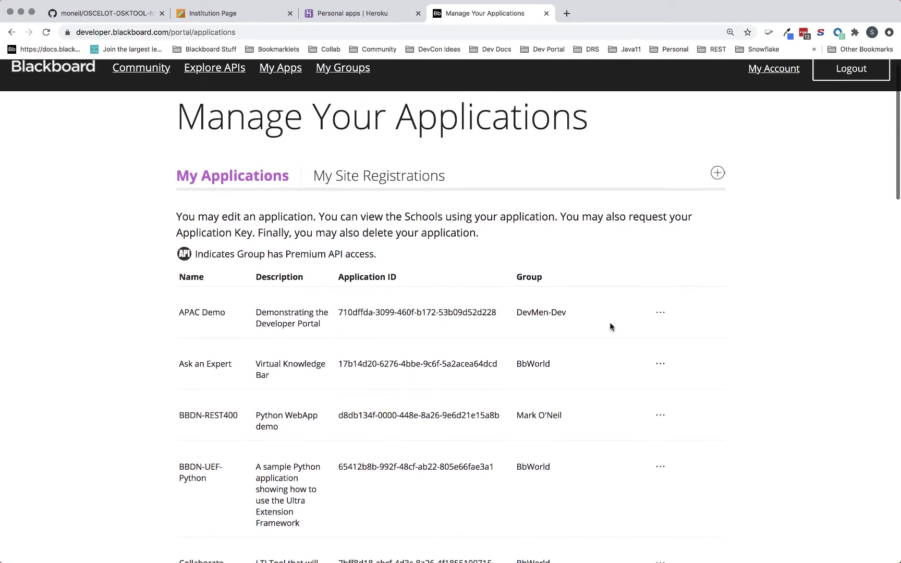
{"action": "left_click", "coordinate": [717, 175]}
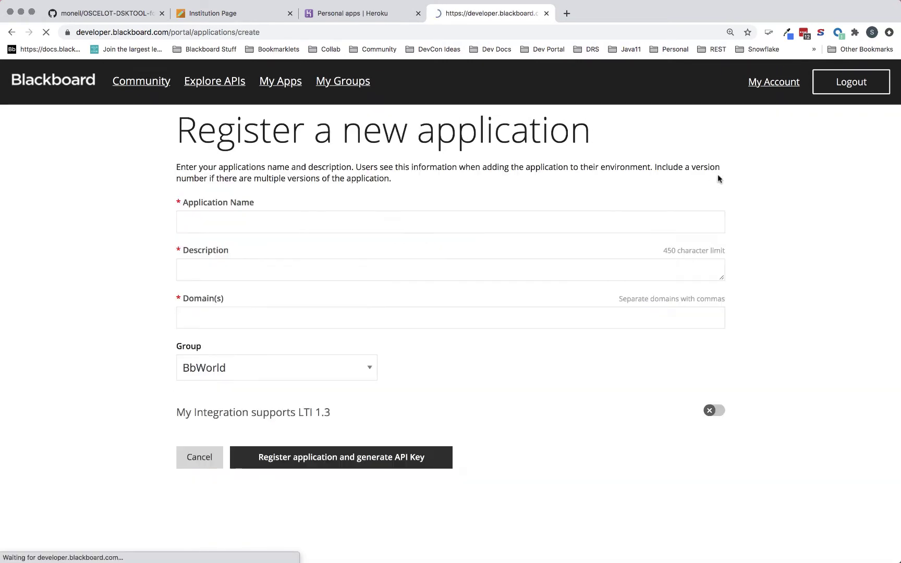
{"action": "left_click", "coordinate": [317, 221]}
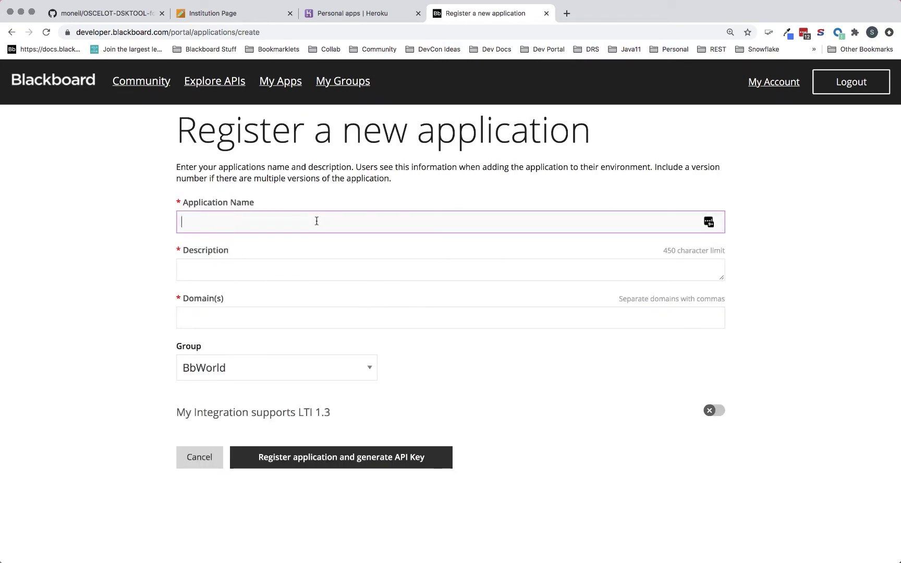
{"action": "type", "text": "York DSK Tool"}
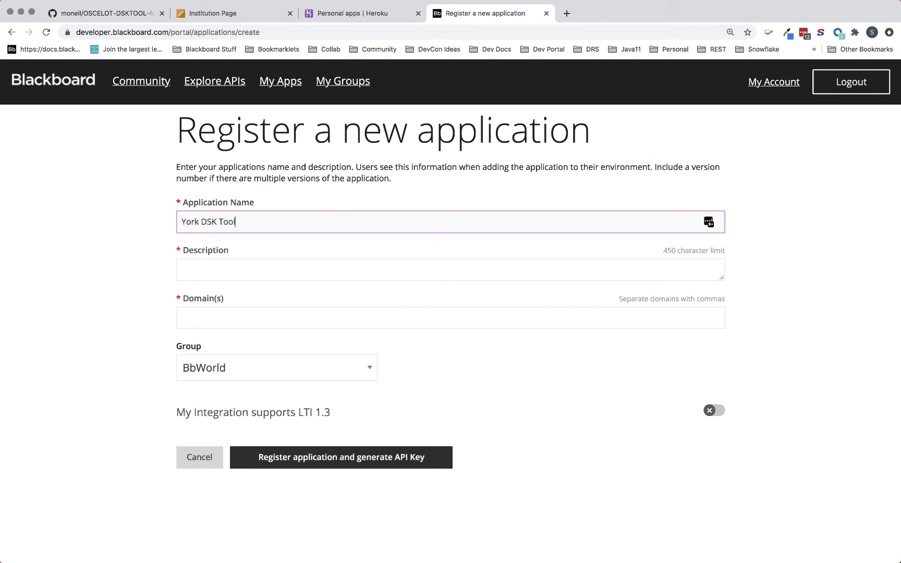
{"action": "left_click", "coordinate": [182, 270]}
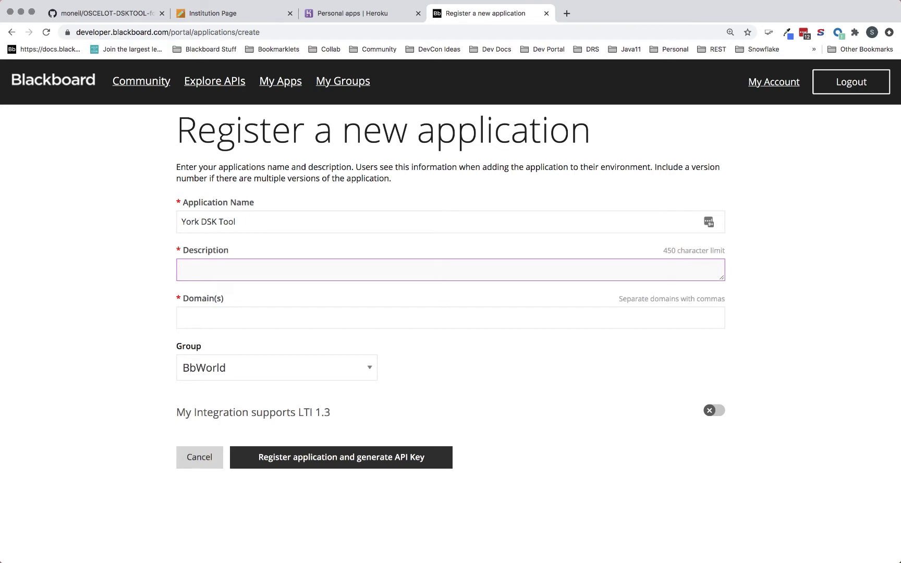
{"action": "type", "text": "York DSK Tool"}
{"action": "key", "text": "Tab"}
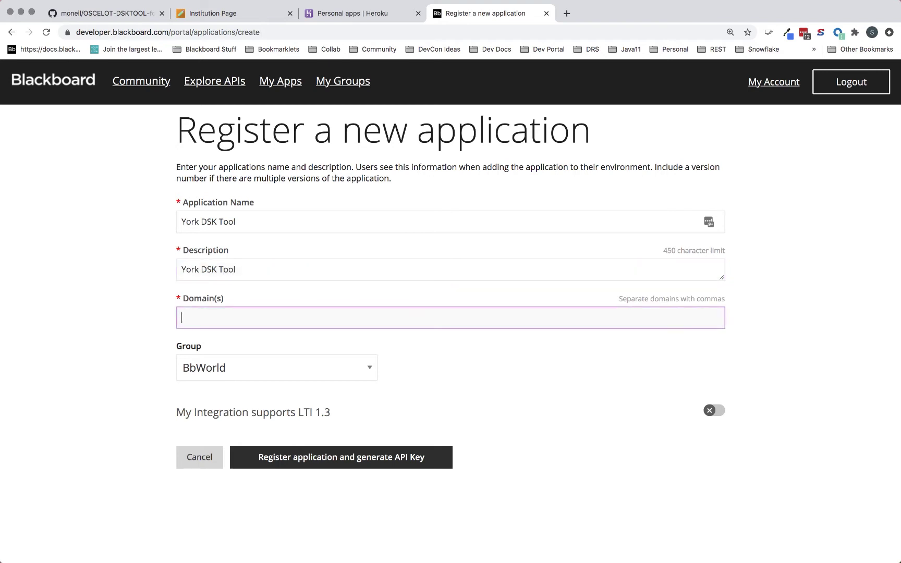
{"action": "type", "text": "httos"}
{"action": "key", "text": "BackSpace"}
{"action": "type", "text": "ps://devcon.blackboard.com"}
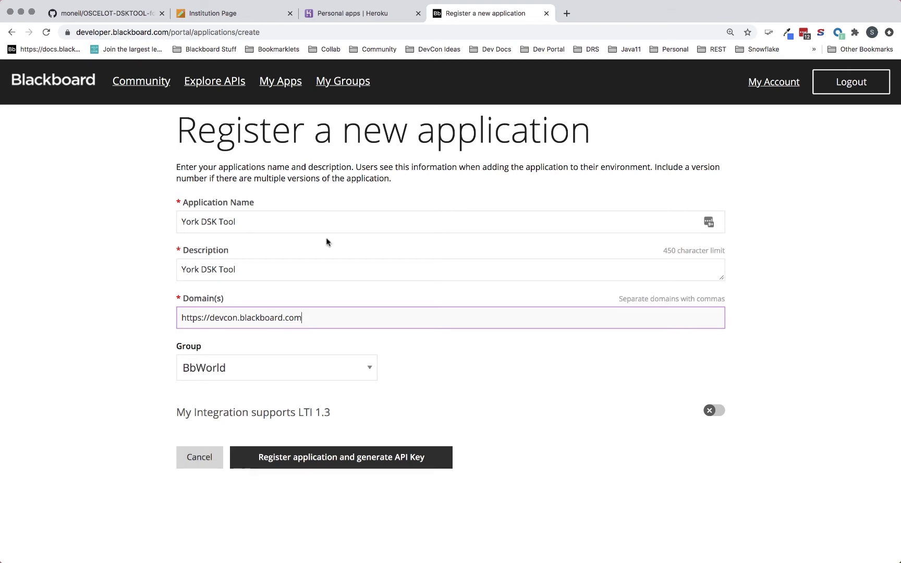
{"action": "left_click", "coordinate": [350, 461]}
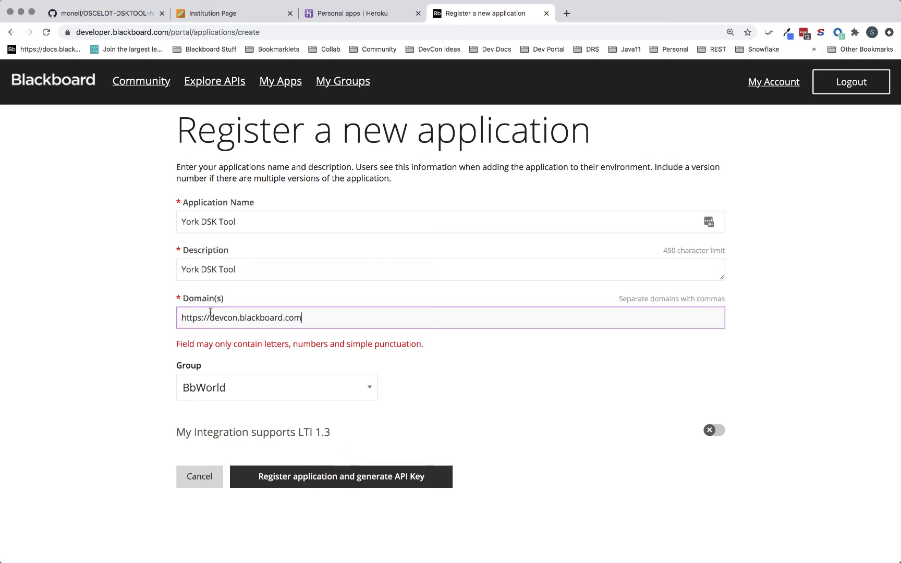
{"action": "left_click_drag", "start_coordinate": [207, 315], "coordinate": [159, 321]}
{"action": "key", "text": "BackSpace"}
{"action": "key", "text": "Delete"}
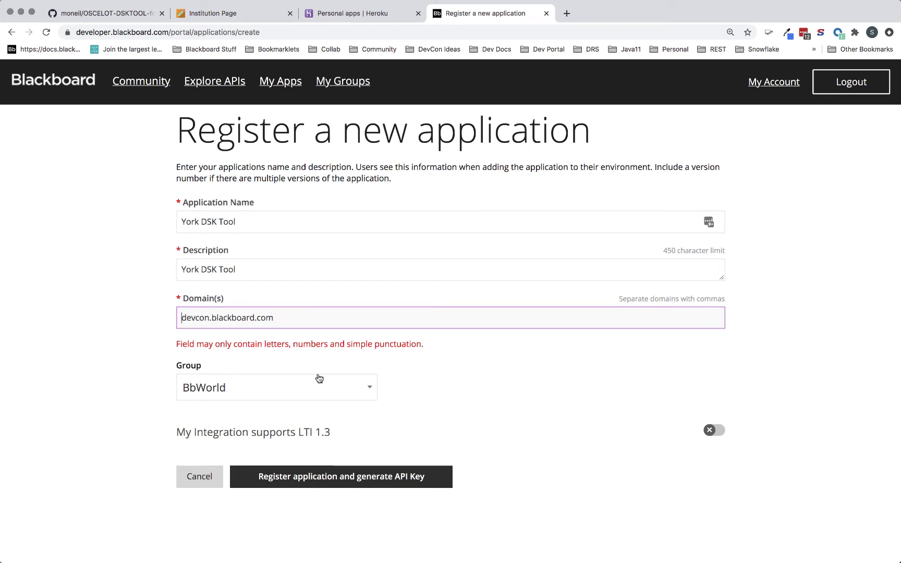
{"action": "left_click", "coordinate": [342, 476]}
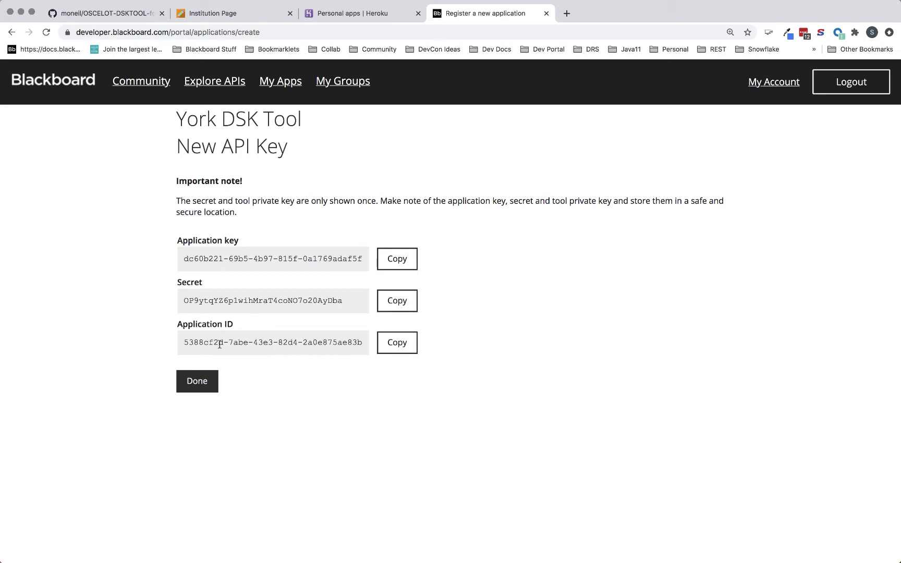
- Copy the York DSK Tool's Application ID from the one-time key page
{"action": "left_click", "coordinate": [397, 343]}
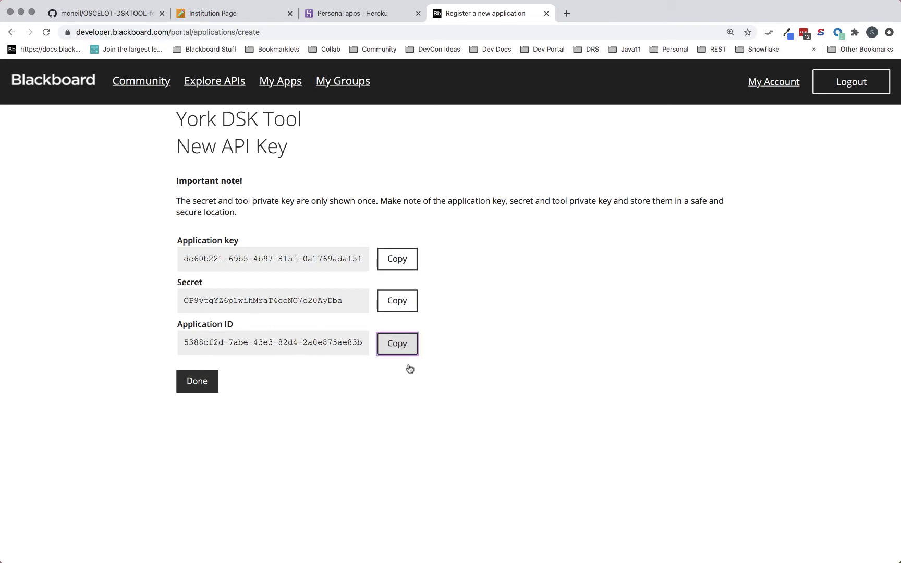
- In Blackboard Learn, dismiss the welcome video and open Administrator Tools > REST API Integrations
{"action": "left_click", "coordinate": [230, 17]}
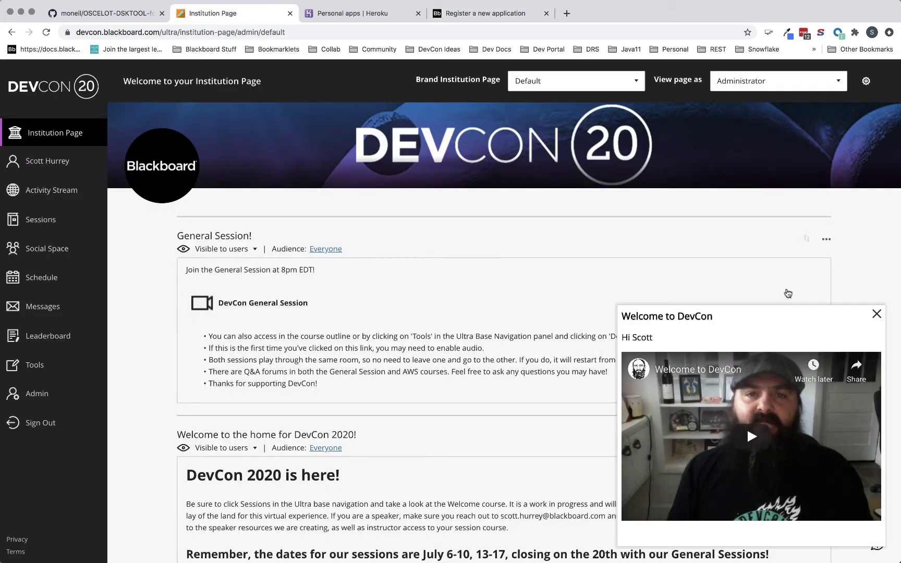
{"action": "left_click", "coordinate": [876, 314]}
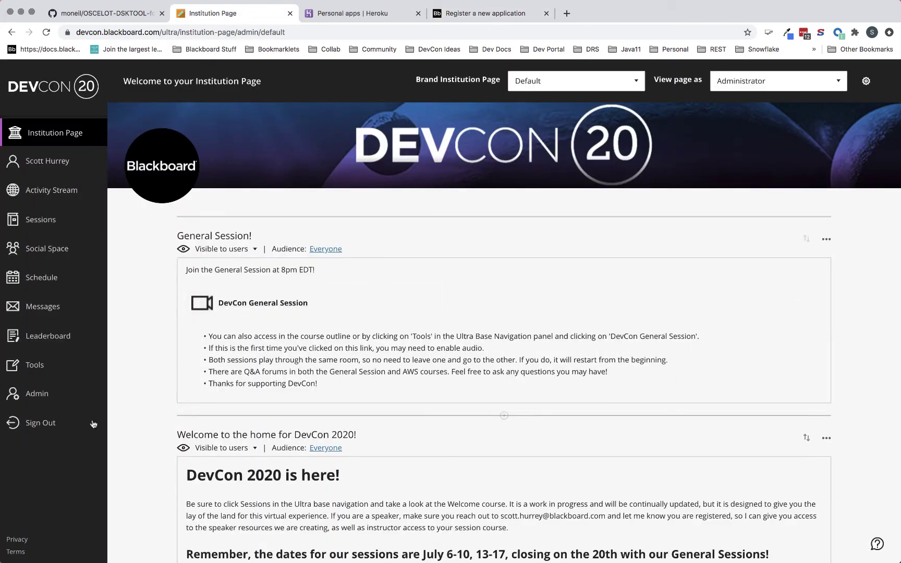
{"action": "left_click", "coordinate": [37, 394]}
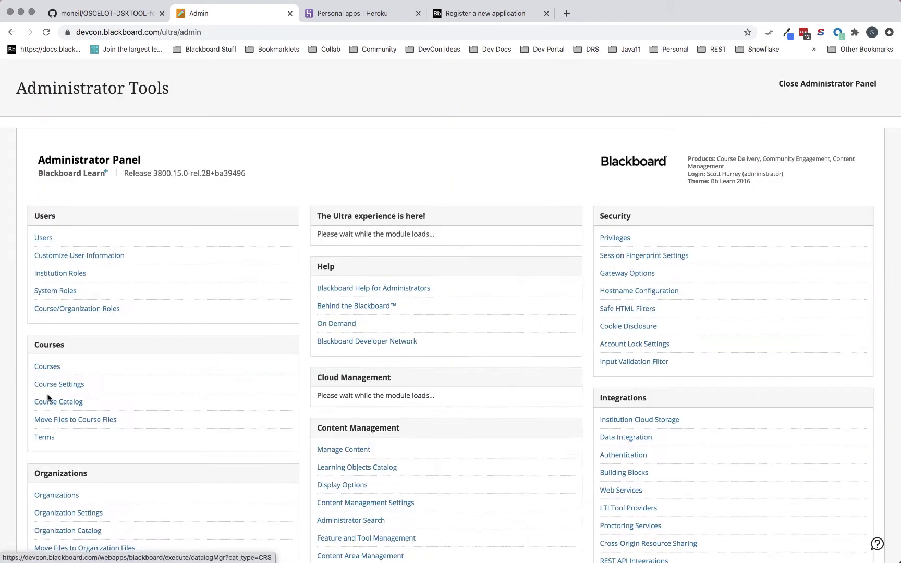
{"action": "scroll", "coordinate": [668, 505], "scroll_direction": "down", "scroll_amount": 3}
{"action": "scroll", "coordinate": [667, 506], "scroll_direction": "down", "scroll_amount": 1}
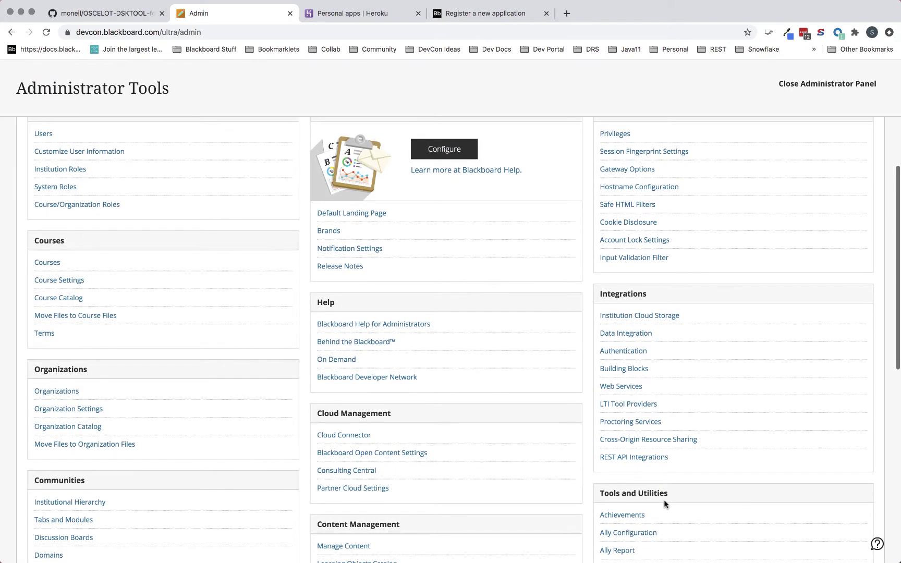
{"action": "left_click", "coordinate": [627, 457]}
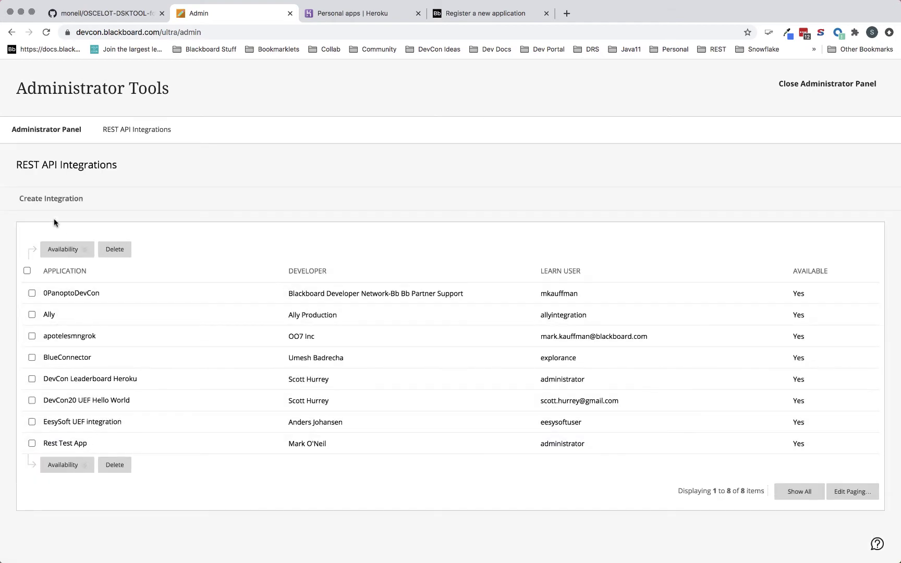
- Start a new REST API integration and paste the copied Application ID
{"action": "left_click", "coordinate": [47, 201]}
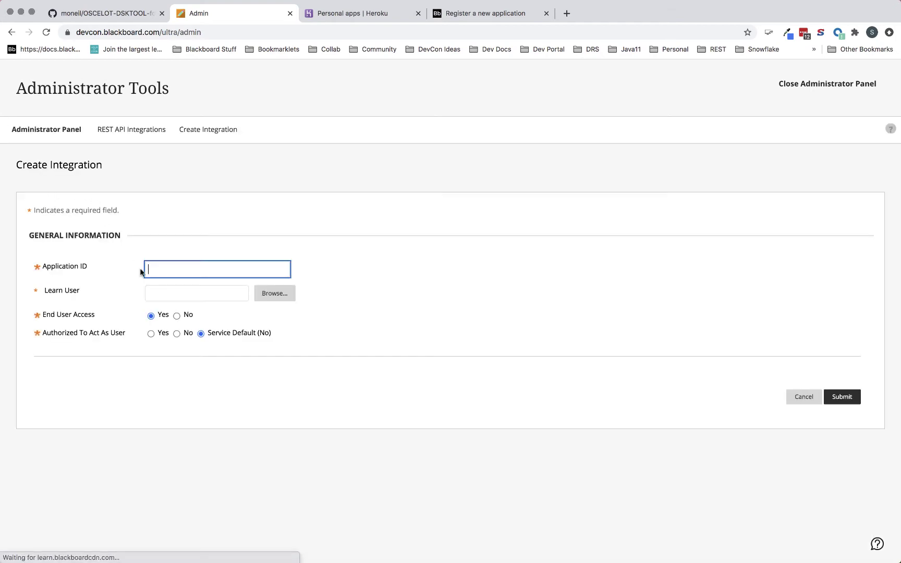
{"action": "left_click", "coordinate": [196, 272]}
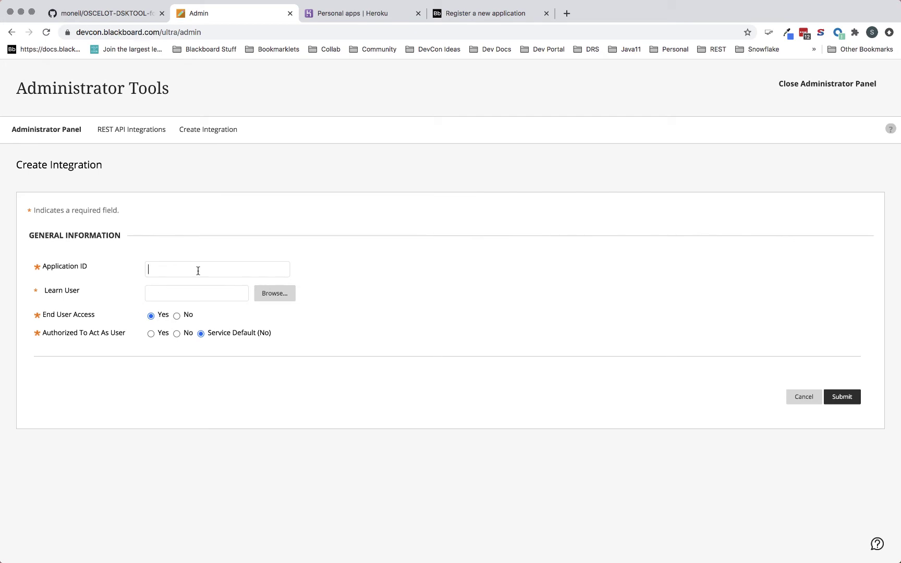
{"action": "type", "text": "5388cf2d-7abe-43e3-82d4-2a0e875ae83b"}
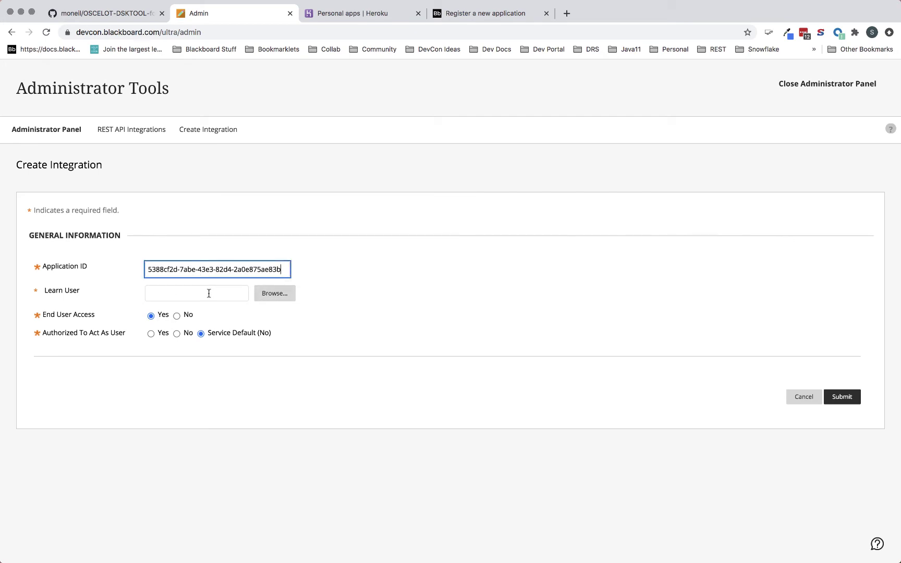
{"action": "left_click", "coordinate": [45, 317]}
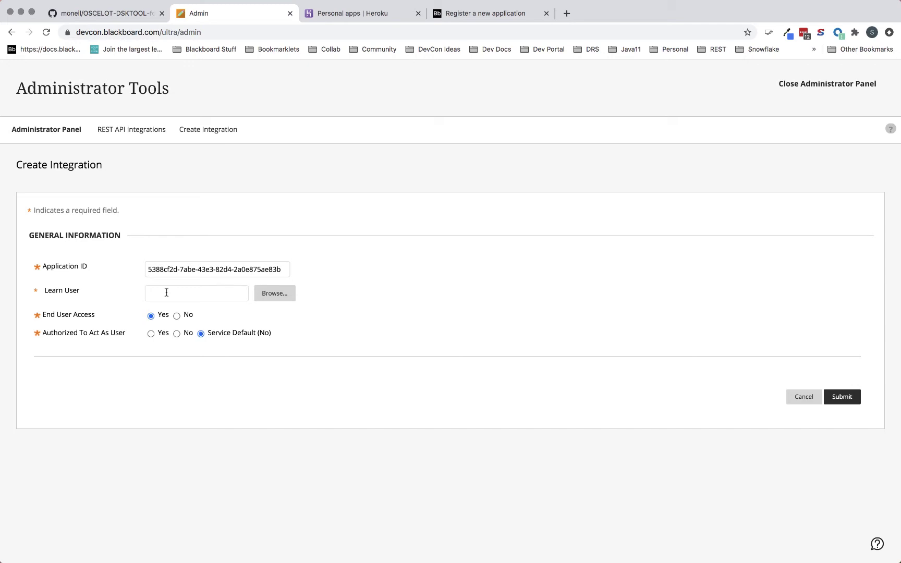
- Pick the Learn user account from the autocomplete suggestions, with End User Access set to Yes
{"action": "left_click", "coordinate": [212, 289]}
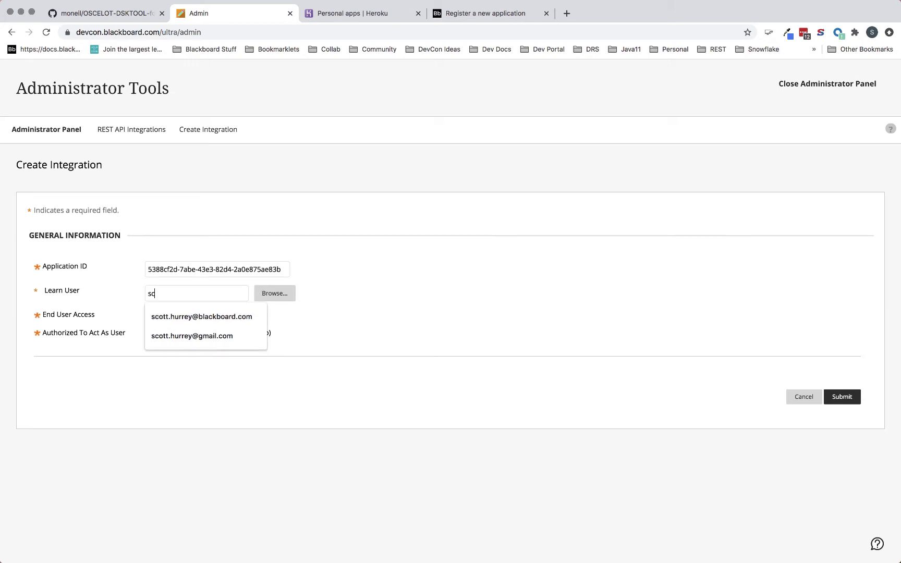
{"action": "key", "text": "Down"}
{"action": "key", "text": "Down"}
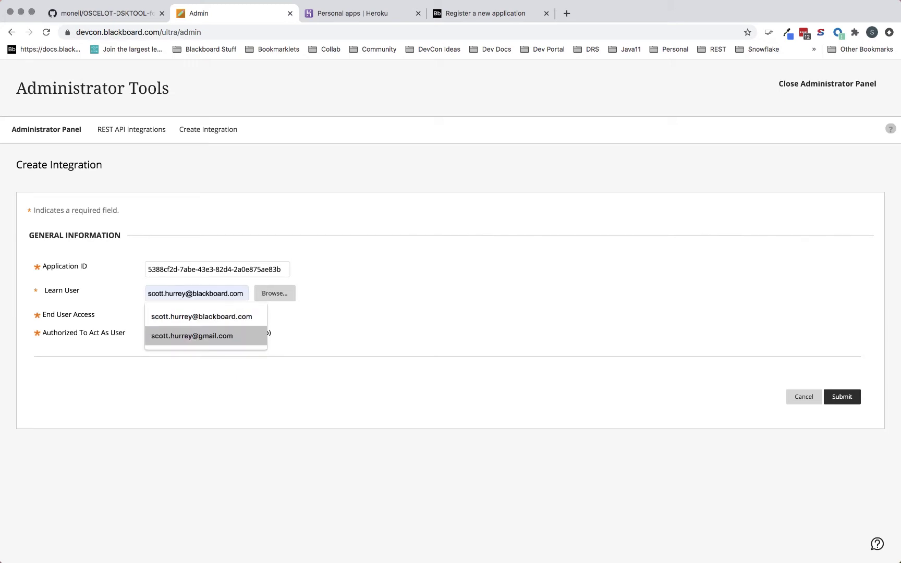
{"action": "key", "text": "Return"}
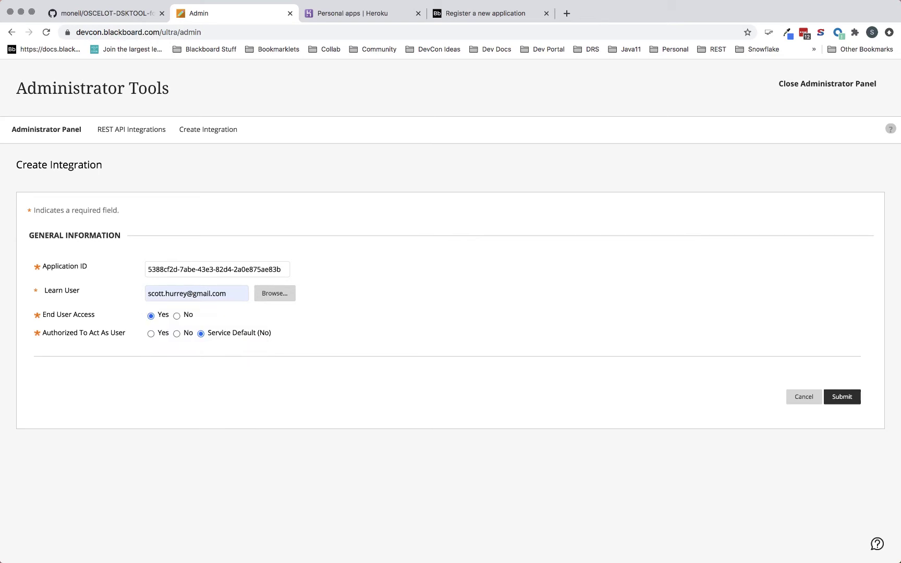
{"action": "left_click", "coordinate": [221, 291]}
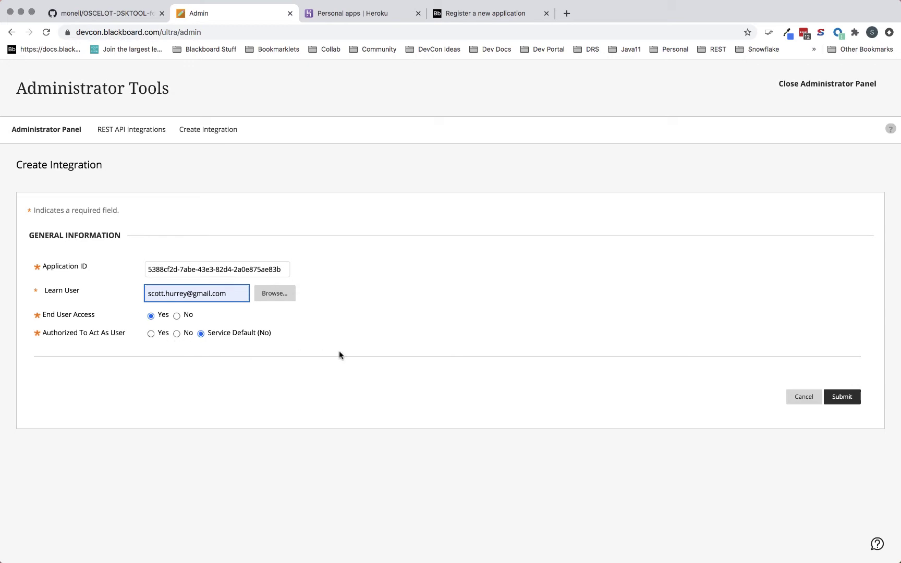
- Submit the York DSK Tool integration and switch to the Heroku personal apps list
{"action": "left_click", "coordinate": [844, 399]}
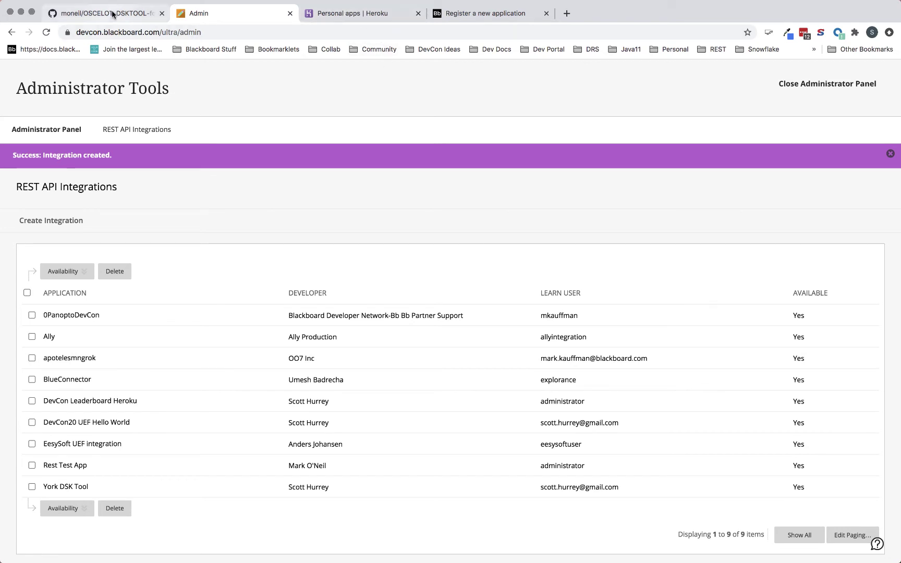
{"action": "left_click", "coordinate": [354, 14]}
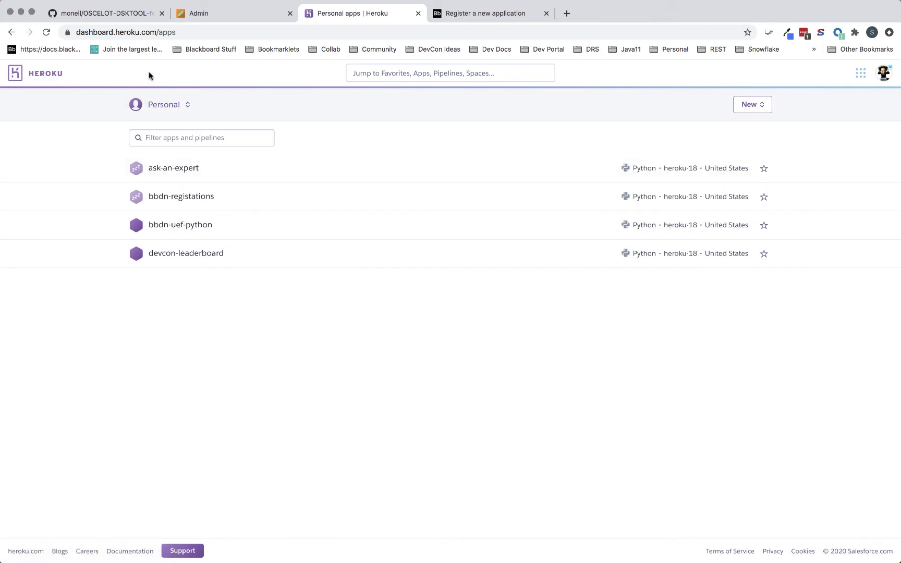
- From the DSKTOOL GitHub README, launch the Deploy to Heroku button
{"action": "left_click", "coordinate": [107, 14]}
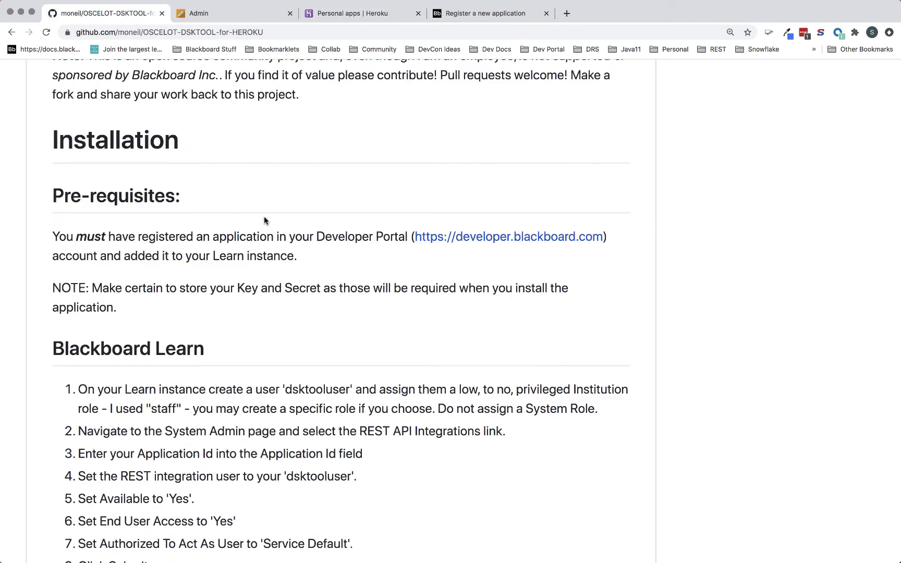
{"action": "scroll", "coordinate": [264, 217], "scroll_direction": "down", "scroll_amount": 10}
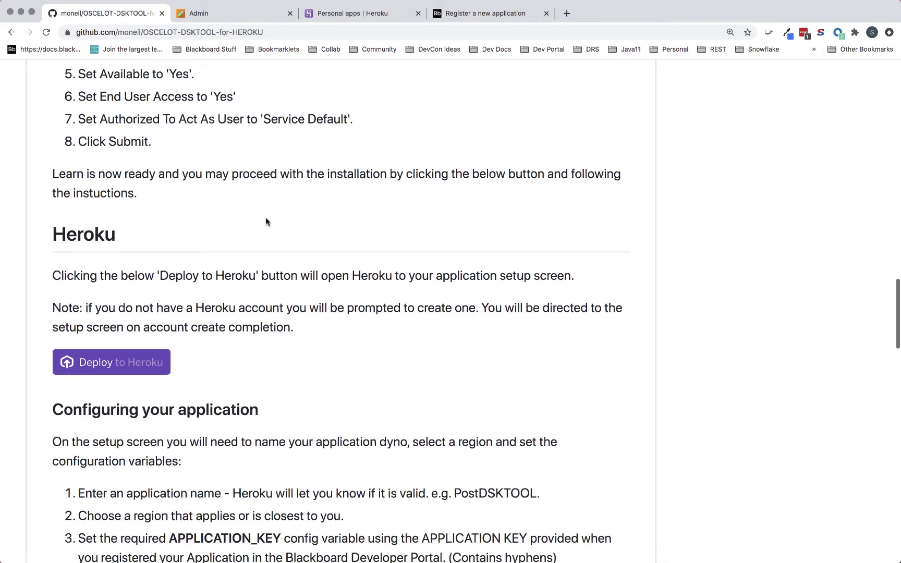
{"action": "scroll", "coordinate": [266, 222], "scroll_direction": "down", "scroll_amount": 2}
{"action": "left_click", "coordinate": [113, 282]}
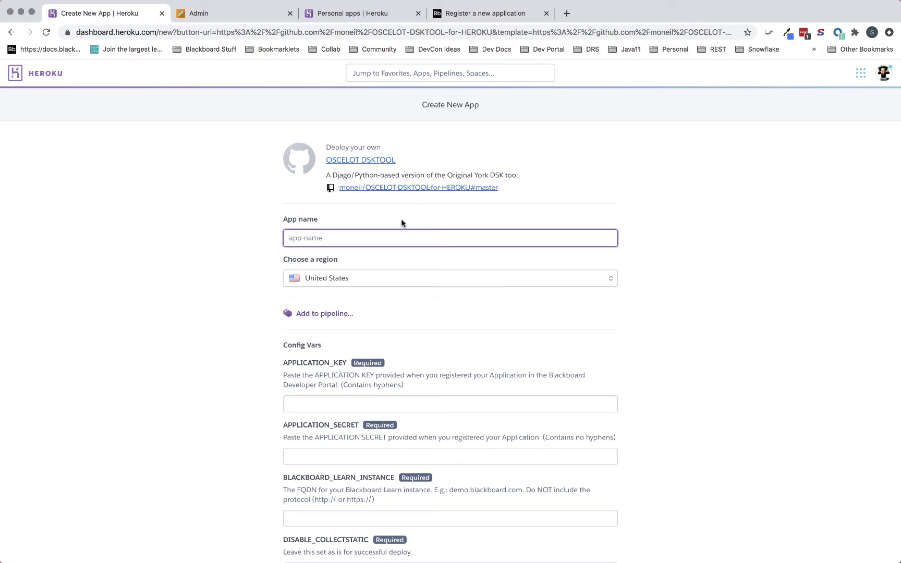
- Name the new Heroku app dsktooldemo, correcting the typed DSKToolDemo to lowercase
{"action": "type", "text": "DSK"}
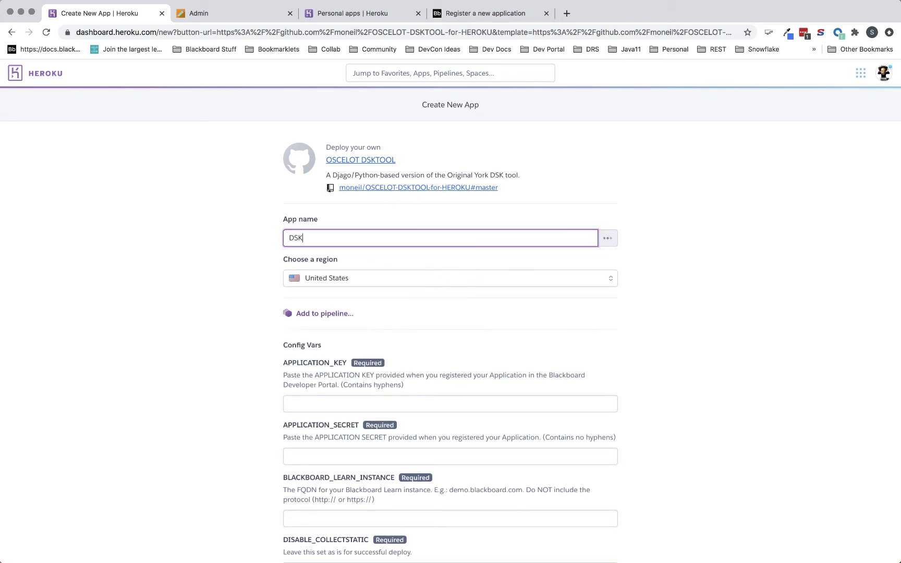
{"action": "type", "text": "ToolDemo"}
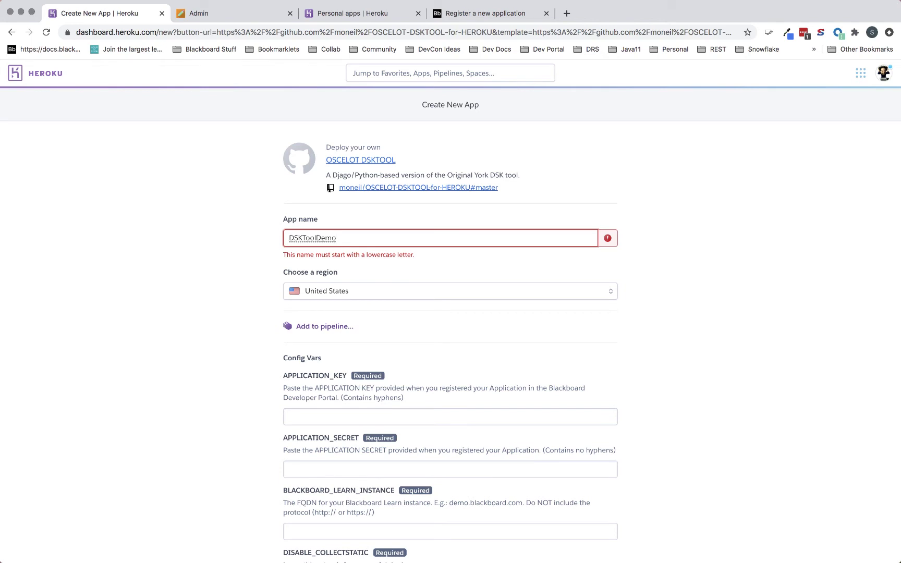
{"action": "key", "text": "Home"}
{"action": "key", "text": "shift+Right"}
{"action": "key", "text": "shift+Right"}
{"action": "key", "text": "shift+Right"}
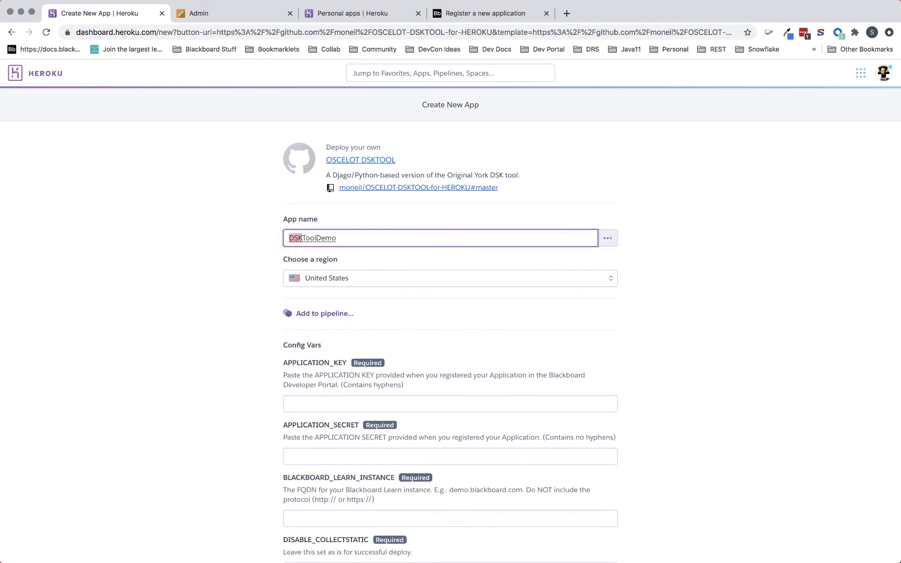
{"action": "type", "text": "dsk"}
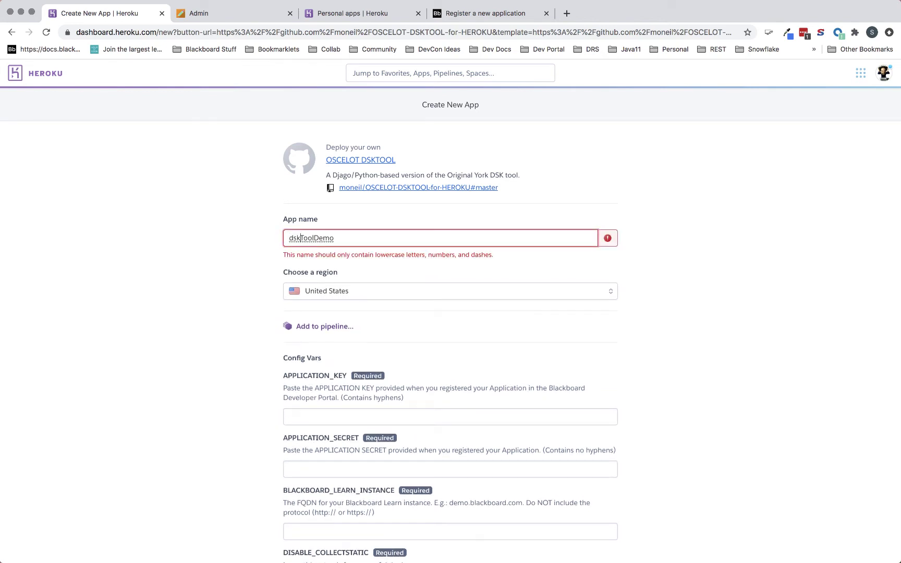
{"action": "key", "text": "shift+Right"}
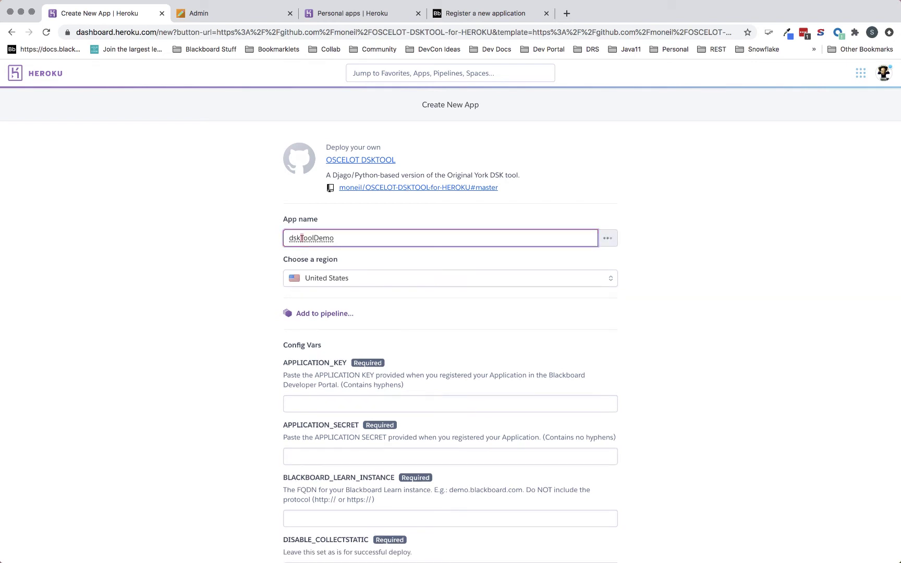
{"action": "type", "text": "t"}
{"action": "key", "text": "Right"}
{"action": "key", "text": "Right"}
{"action": "key", "text": "Right"}
{"action": "key", "text": "shift+Right"}
{"action": "type", "text": "d"}
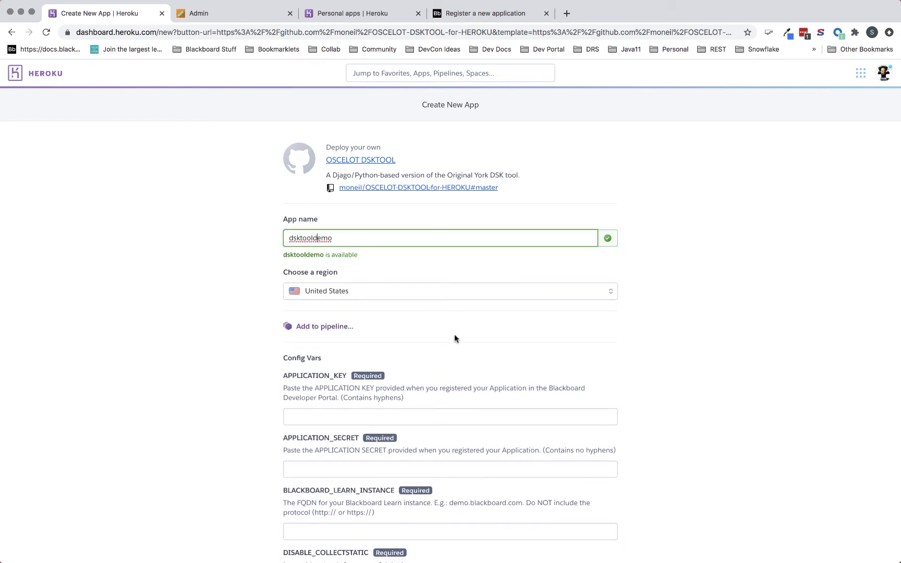
{"action": "scroll", "coordinate": [456, 342], "scroll_direction": "down", "scroll_amount": 5}
{"action": "scroll", "coordinate": [455, 345], "scroll_direction": "down", "scroll_amount": 2}
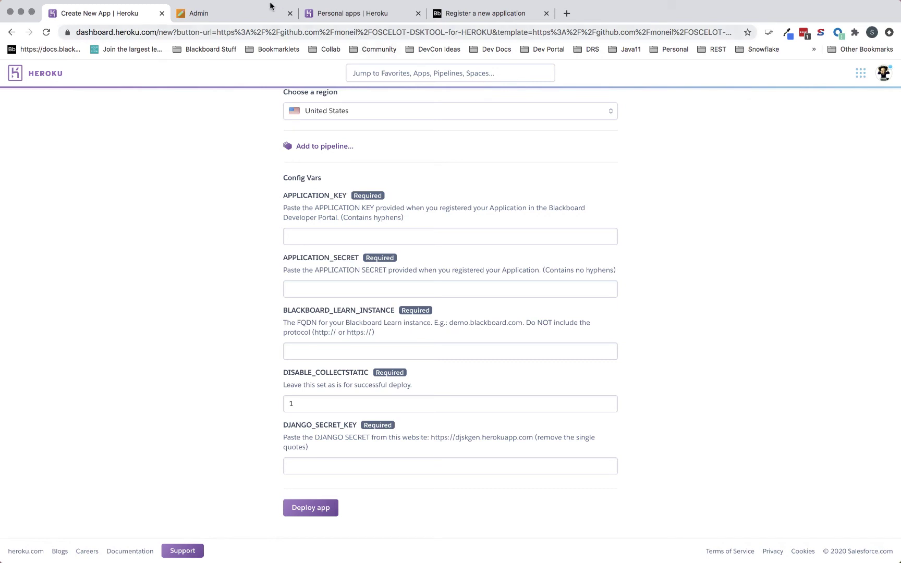
- Copy the Blackboard application key and paste it into the APPLICATION_KEY config var
{"action": "left_click", "coordinate": [494, 16]}
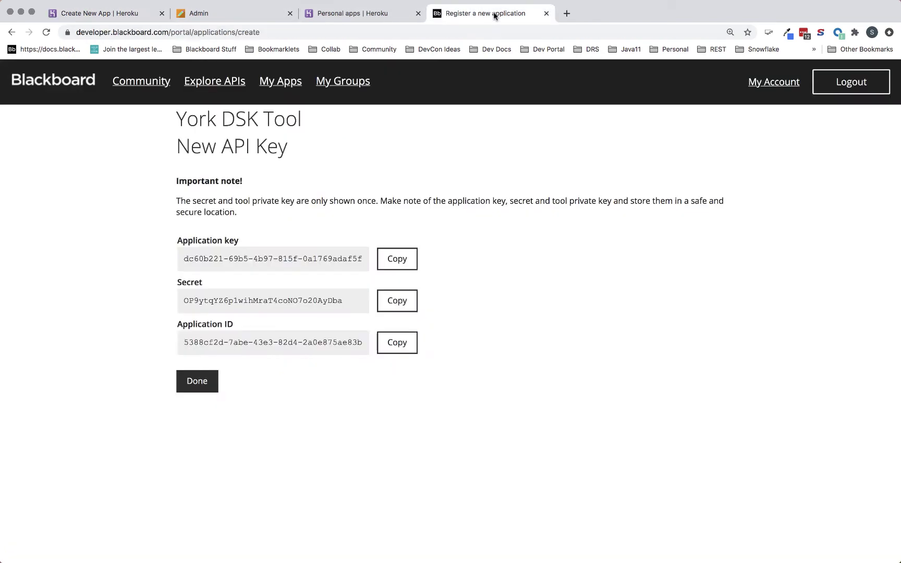
{"action": "left_click", "coordinate": [399, 258]}
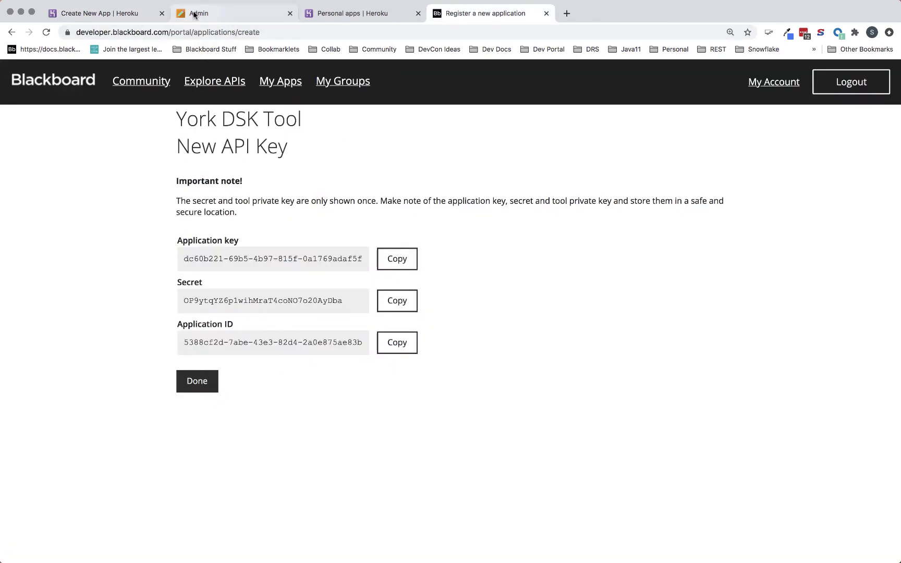
{"action": "left_click", "coordinate": [120, 14]}
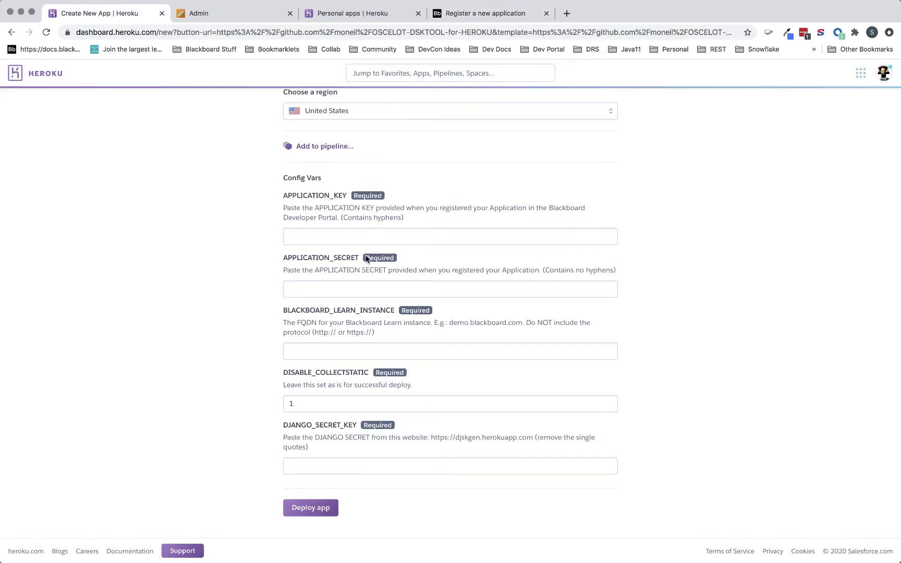
{"action": "left_click", "coordinate": [348, 235]}
{"action": "key", "text": "super+v"}
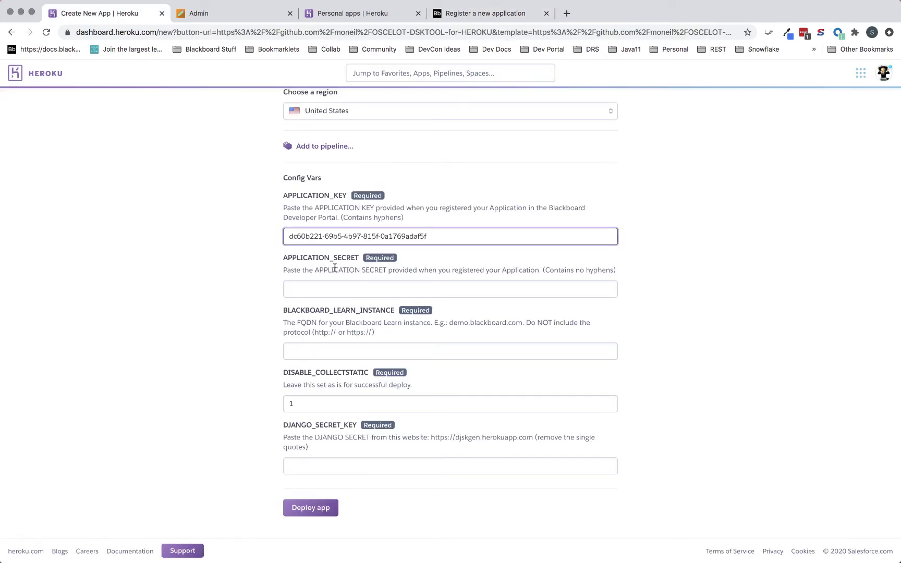
- Copy the Blackboard secret into APPLICATION_SECRET, then return to the Blackboard key page
{"action": "left_click", "coordinate": [335, 282]}
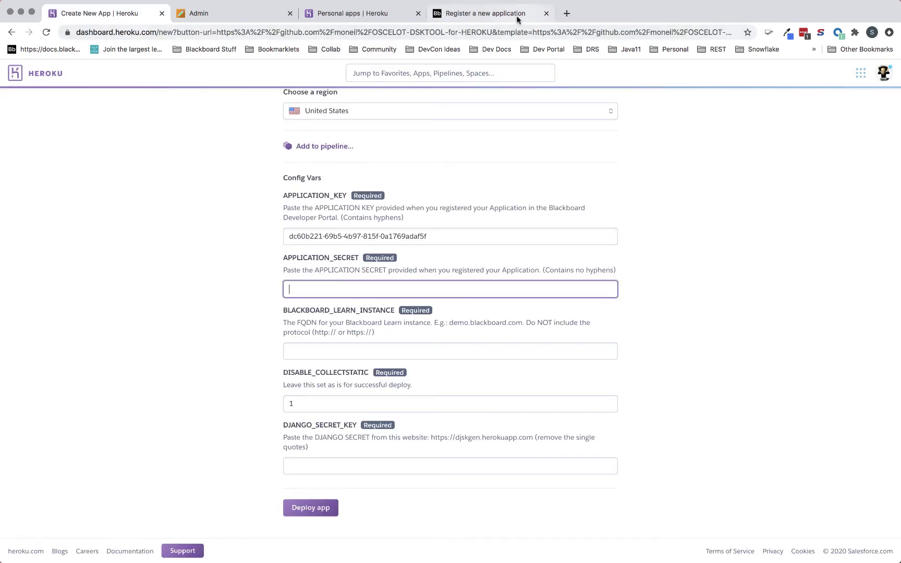
{"action": "left_click", "coordinate": [508, 14]}
{"action": "left_click", "coordinate": [412, 311]}
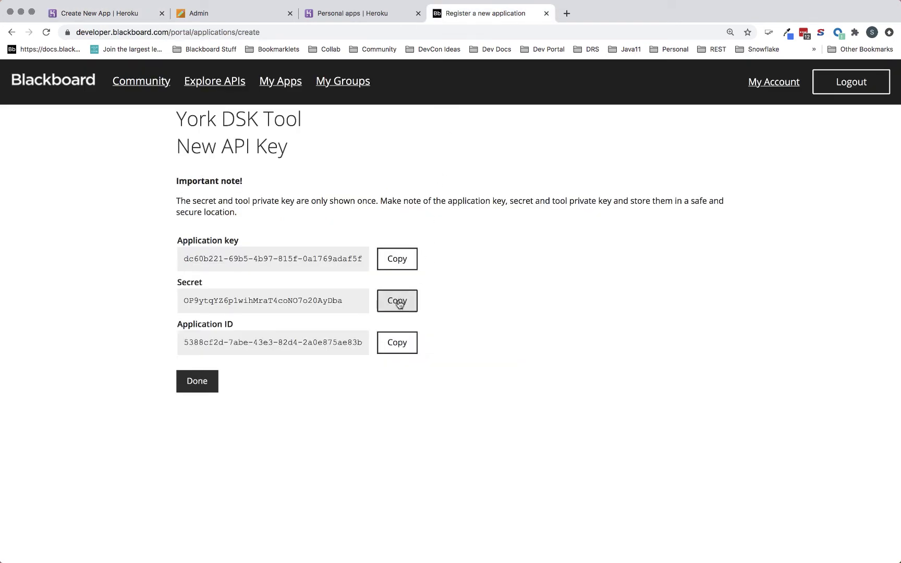
{"action": "left_click", "coordinate": [123, 14]}
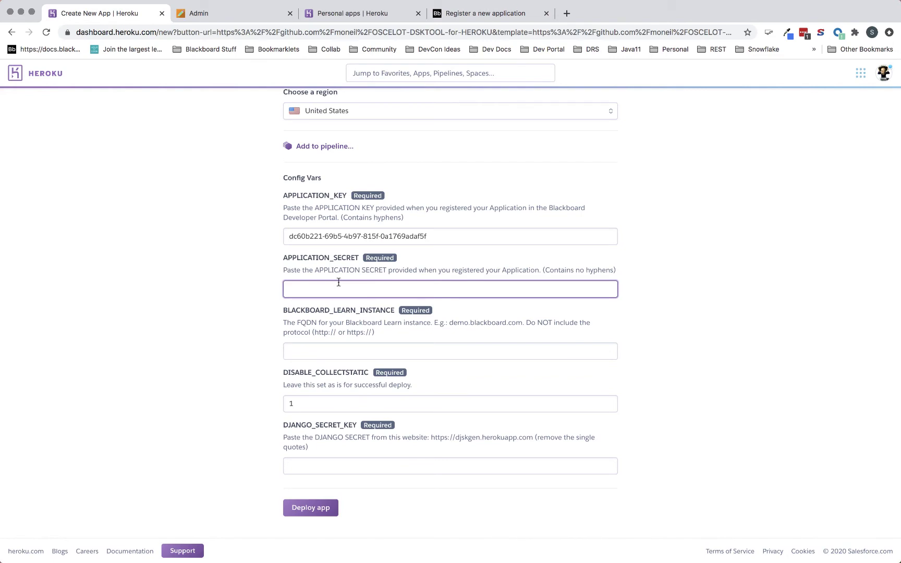
{"action": "key", "text": "super+v"}
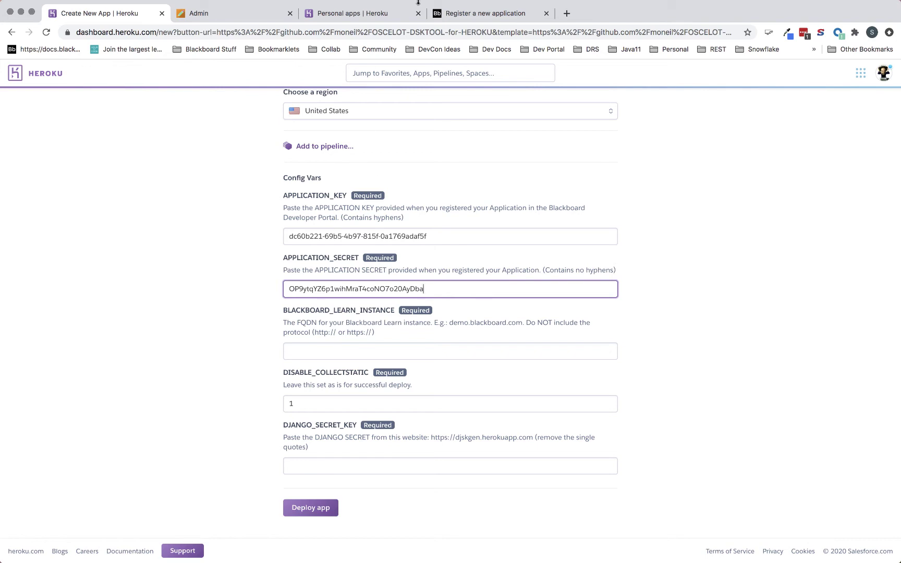
{"action": "left_click", "coordinate": [473, 9]}
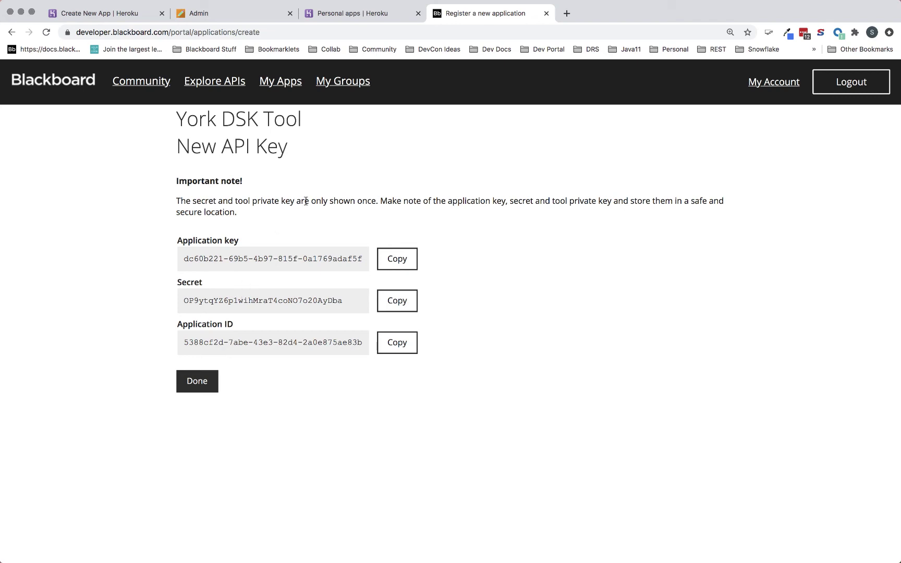
- Set BLACKBOARD_LEARN_INSTANCE to devcon.blackboard.com and select the secret key generator's web address
{"action": "left_click", "coordinate": [118, 14]}
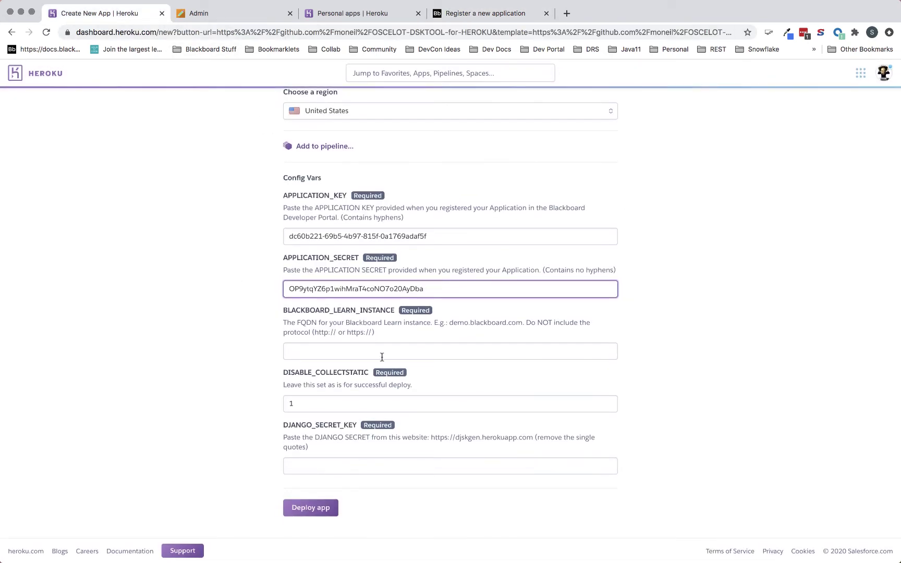
{"action": "left_click", "coordinate": [378, 356]}
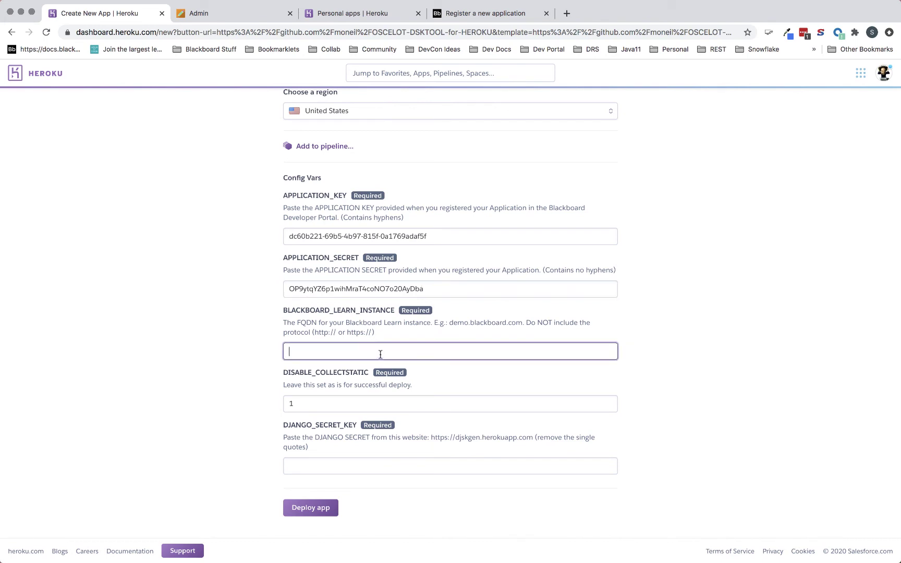
{"action": "type", "text": "dev"}
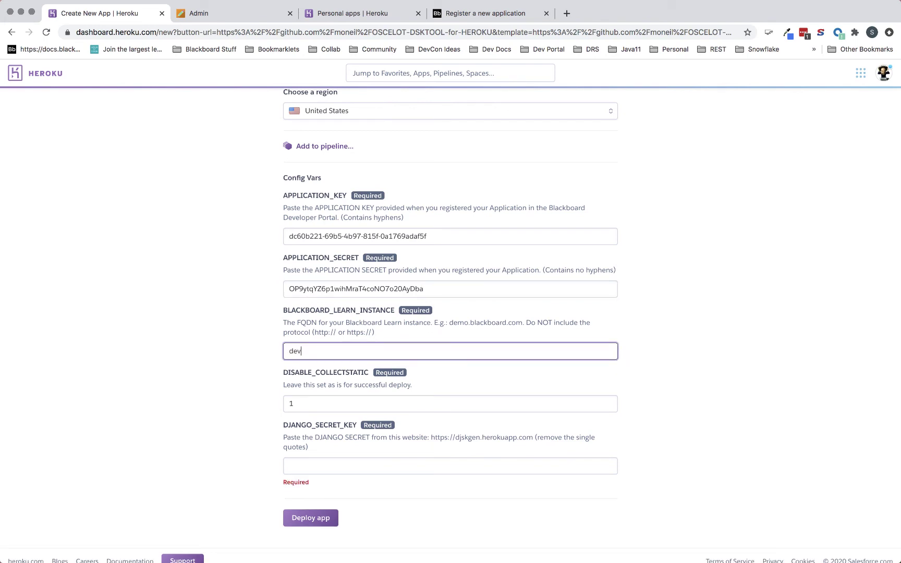
{"action": "type", "text": "con.blackboard.com"}
{"action": "left_click_drag", "start_coordinate": [431, 437], "coordinate": [533, 437]}
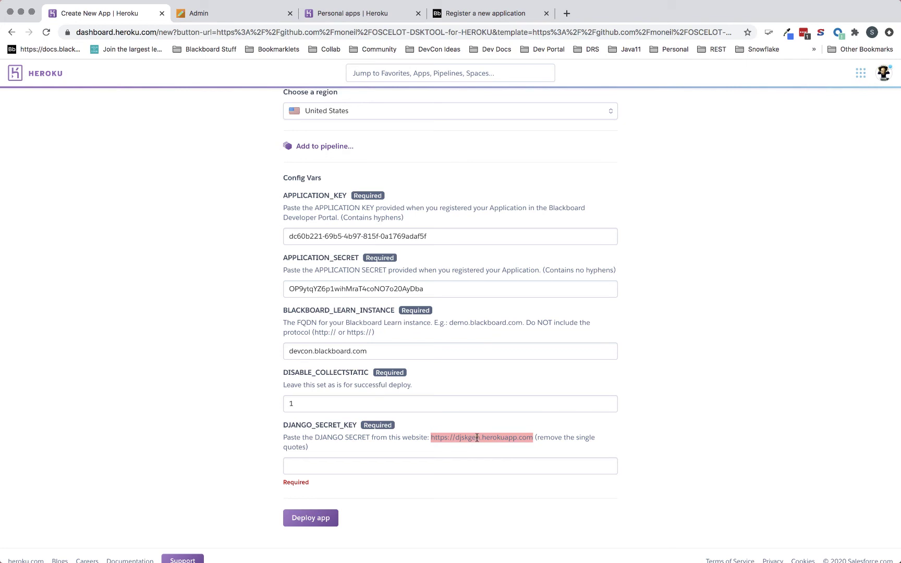
- Generate a new Django secret key at djskgen.herokuapp.com and copy it
{"action": "left_click", "coordinate": [567, 13]}
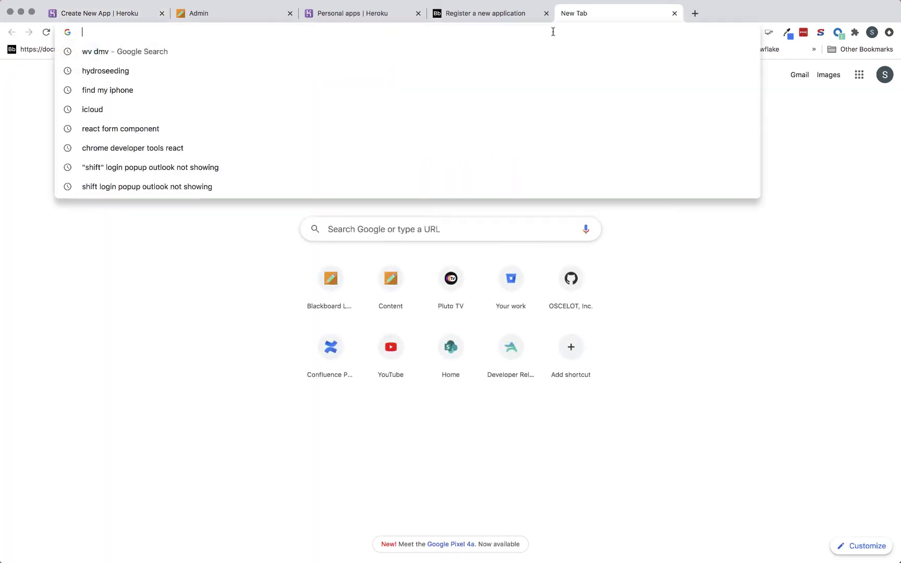
{"action": "key", "text": "super+v"}
{"action": "key", "text": "Return"}
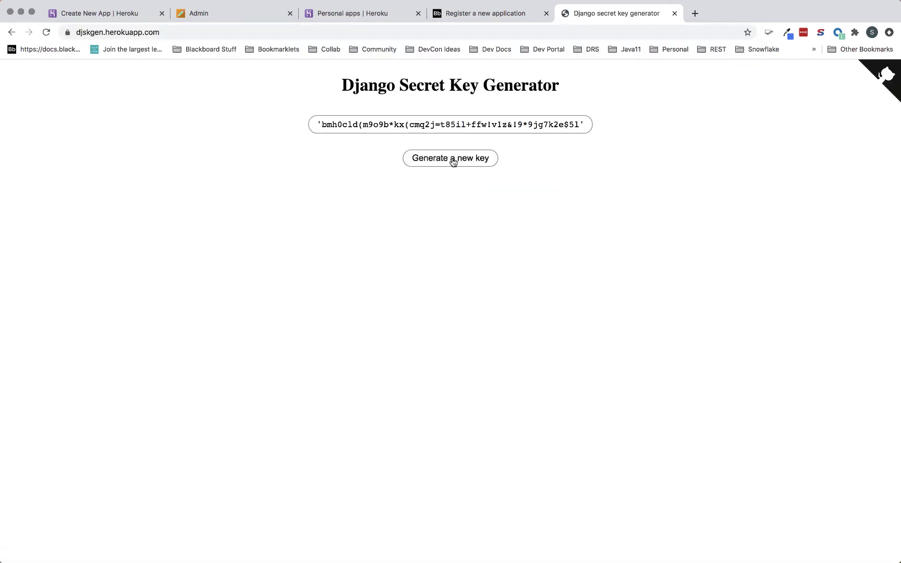
{"action": "left_click", "coordinate": [453, 159]}
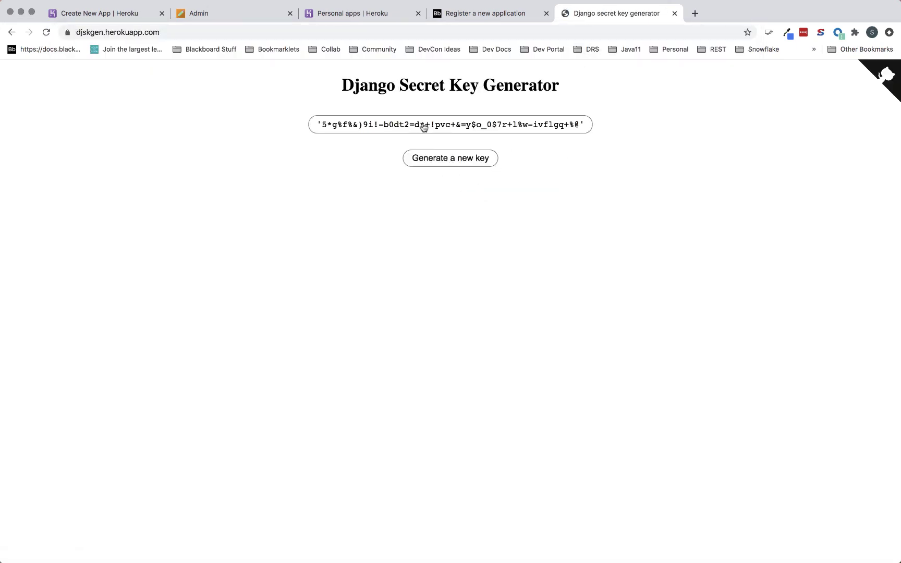
{"action": "left_click", "coordinate": [575, 127]}
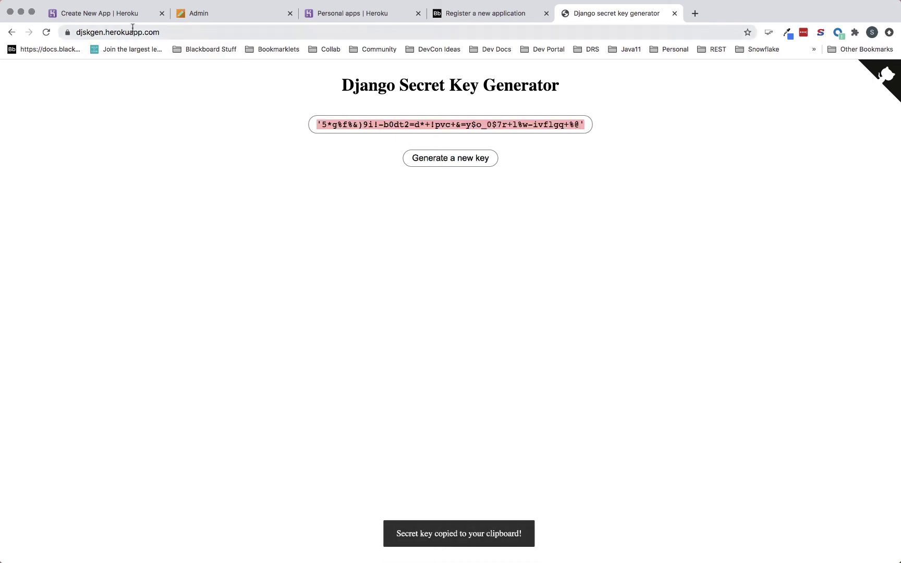
- Paste the key into DJANGO_SECRET_KEY on Heroku and remove its leading and trailing quotes
{"action": "left_click", "coordinate": [119, 14]}
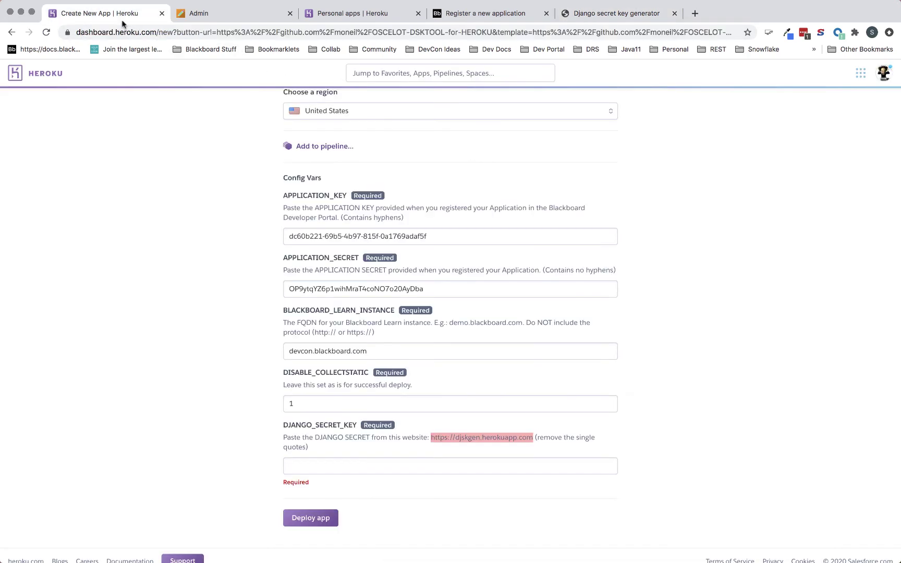
{"action": "left_click", "coordinate": [368, 466]}
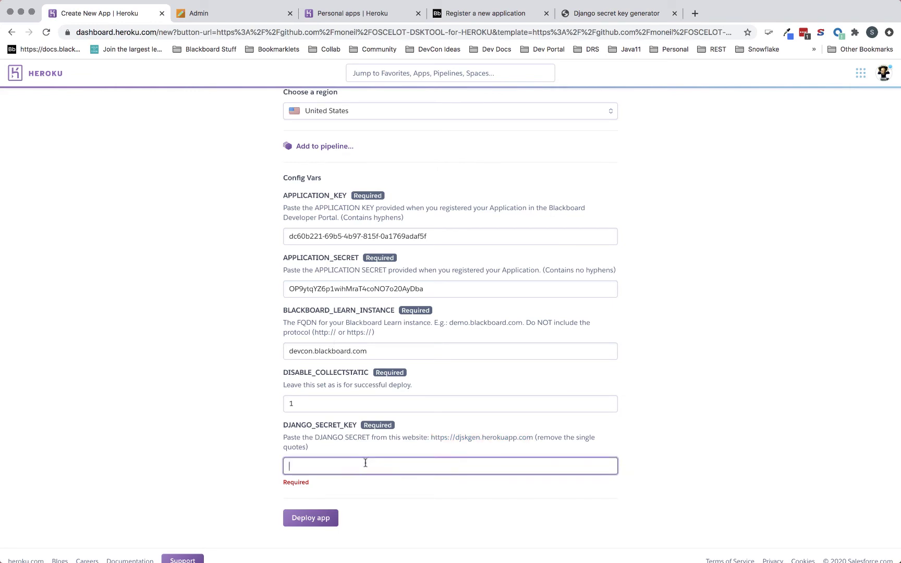
{"action": "key", "text": "super+v"}
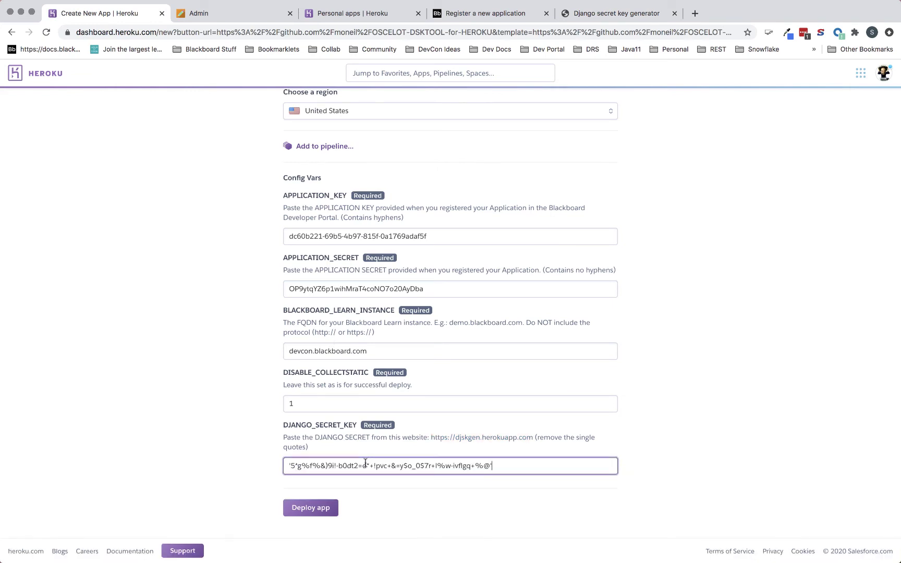
{"action": "key", "text": "BackSpace"}
{"action": "scroll", "coordinate": [408, 439], "scroll_direction": "up", "scroll_amount": 4}
{"action": "scroll", "coordinate": [408, 439], "scroll_direction": "down", "scroll_amount": 2}
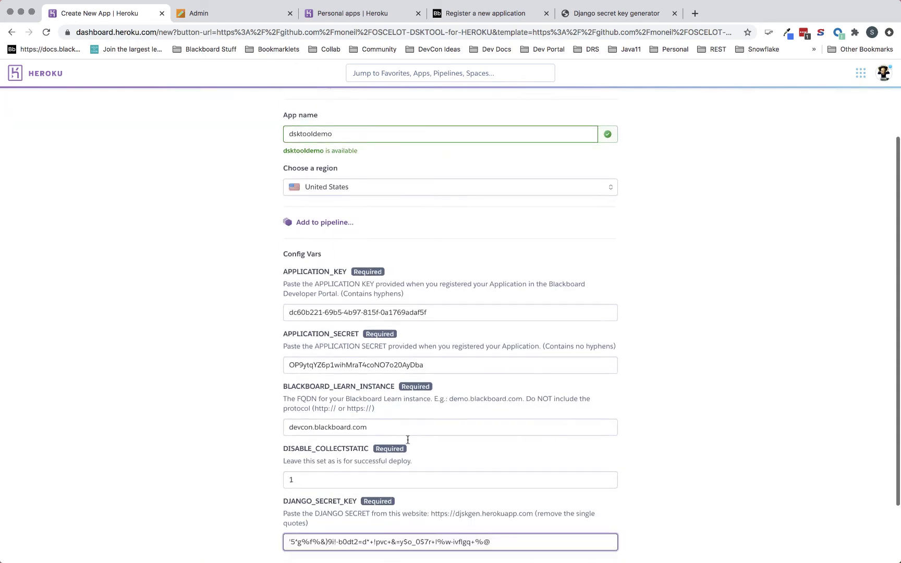
{"action": "scroll", "coordinate": [408, 440], "scroll_direction": "down", "scroll_amount": 2}
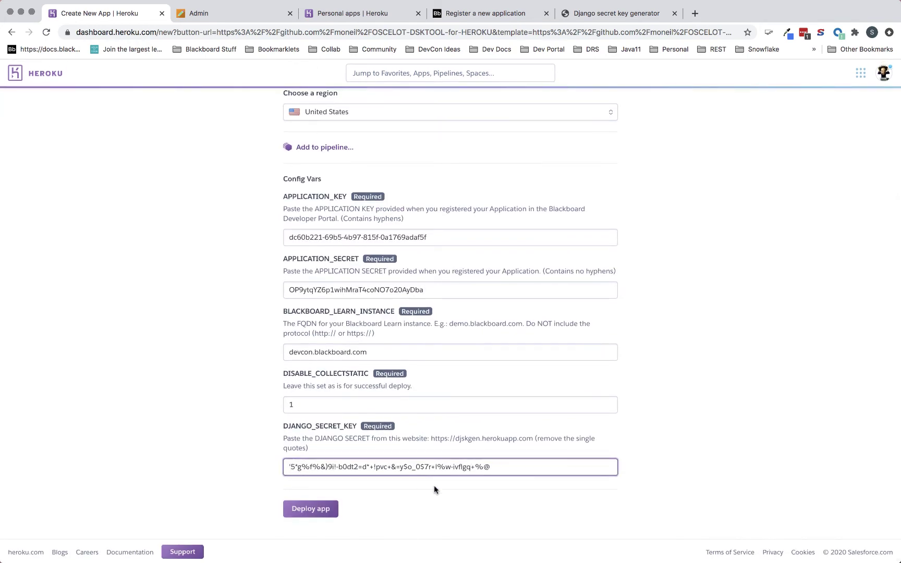
{"action": "key", "text": "Home"}
{"action": "key", "text": "Delete"}
{"action": "scroll", "coordinate": [320, 511], "scroll_direction": "down", "scroll_amount": 1}
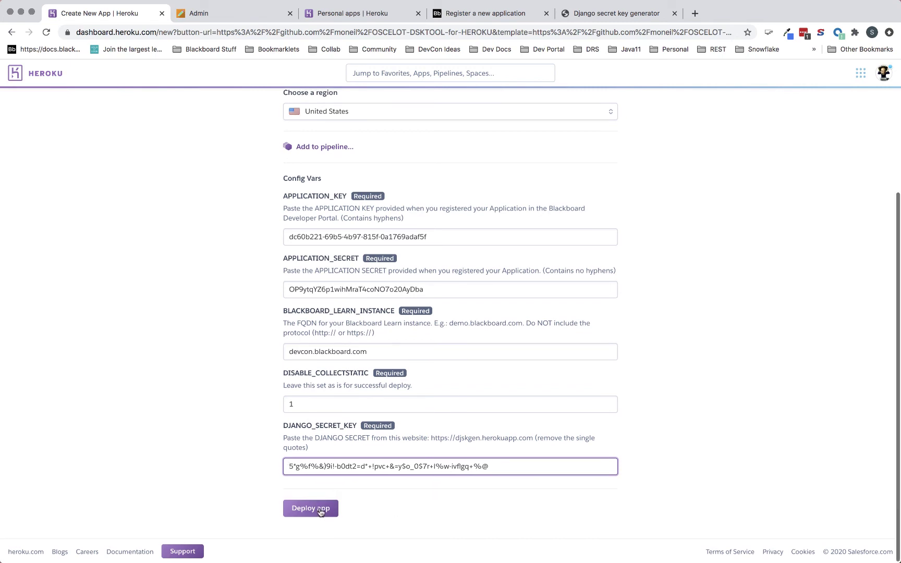
- Deploy the dsktooldemo app and follow the build log until deployment succeeds
{"action": "left_click", "coordinate": [320, 510]}
{"action": "scroll", "coordinate": [382, 497], "scroll_direction": "down", "scroll_amount": 3}
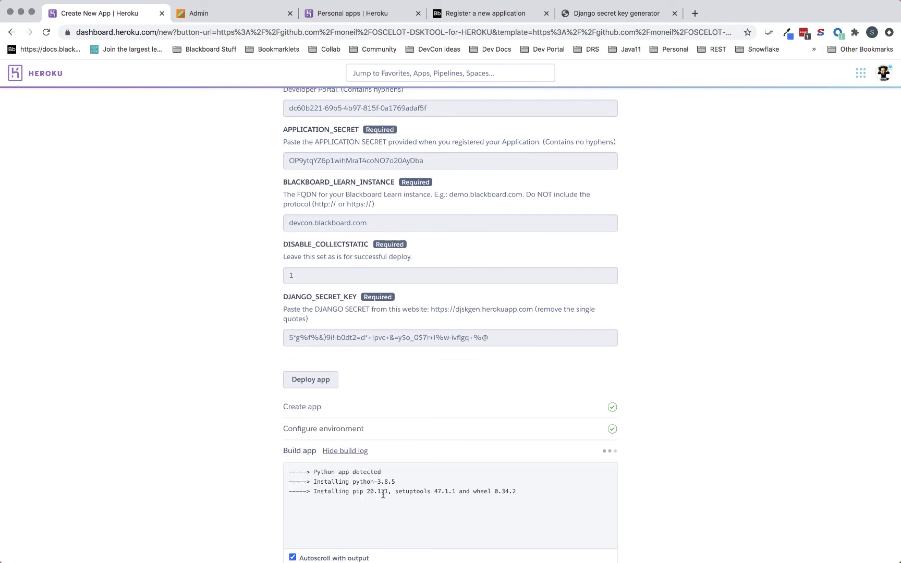
{"action": "scroll", "coordinate": [432, 433], "scroll_direction": "down", "scroll_amount": 3}
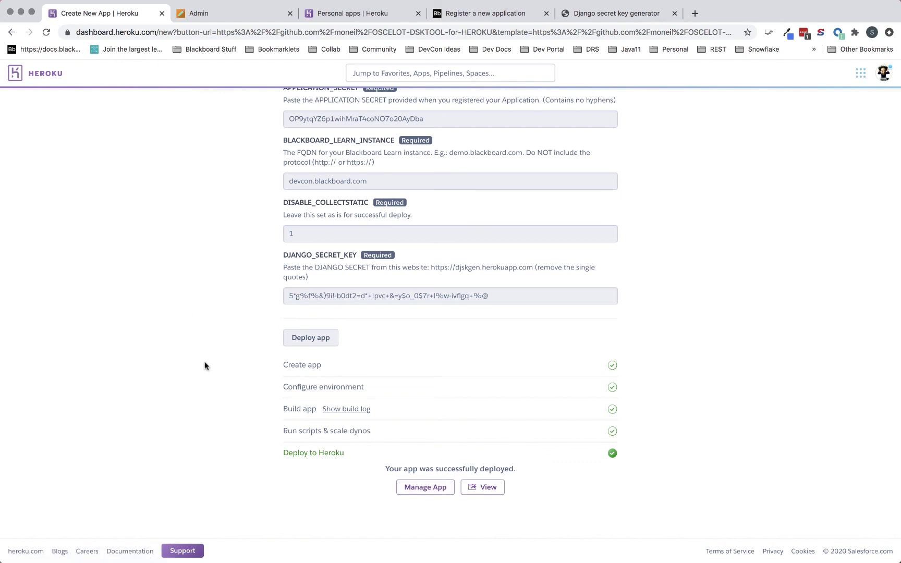
- View the deployed app's isup page confirming DSKTOOL is up, then return to Heroku
{"action": "left_click", "coordinate": [488, 487]}
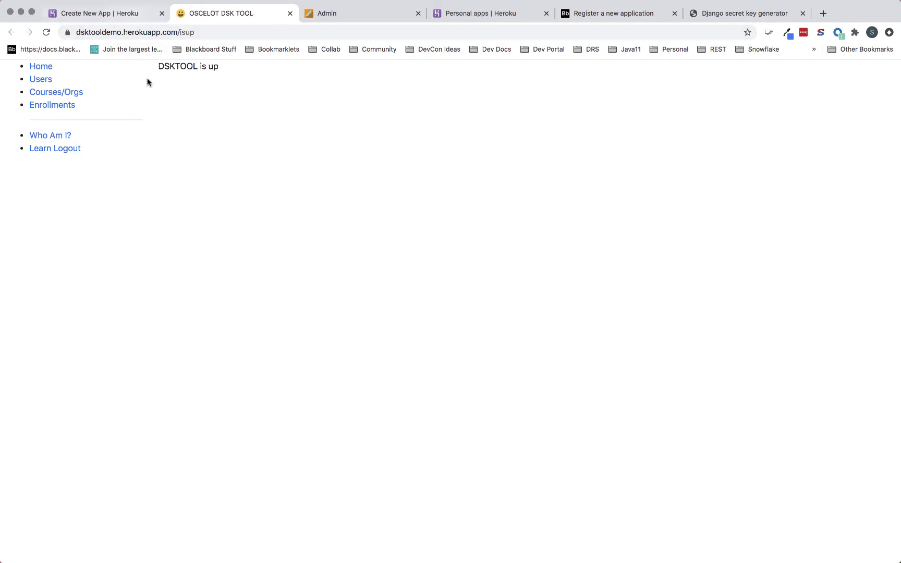
{"action": "left_click", "coordinate": [132, 17]}
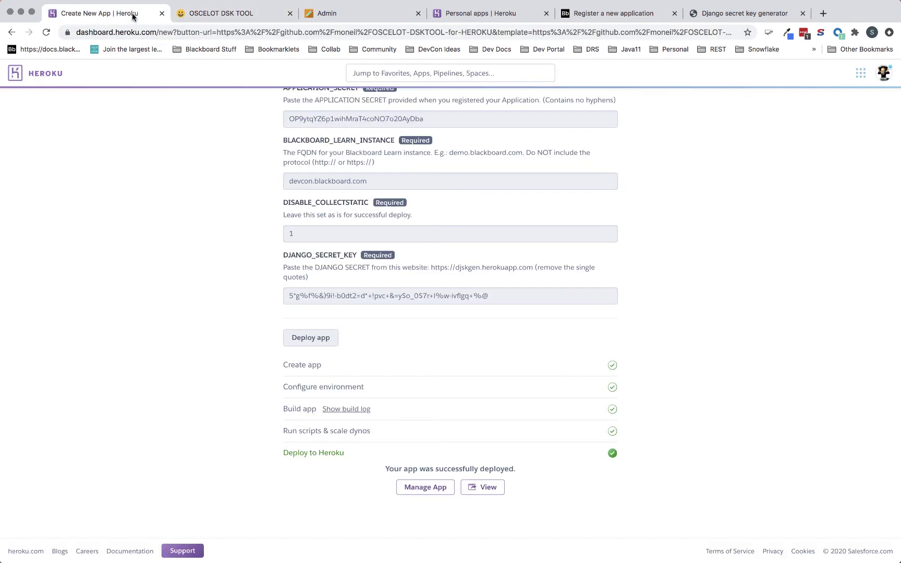
- Go back three pages in the GitHub tab to the earlier repository search
{"action": "left_click", "coordinate": [12, 33]}
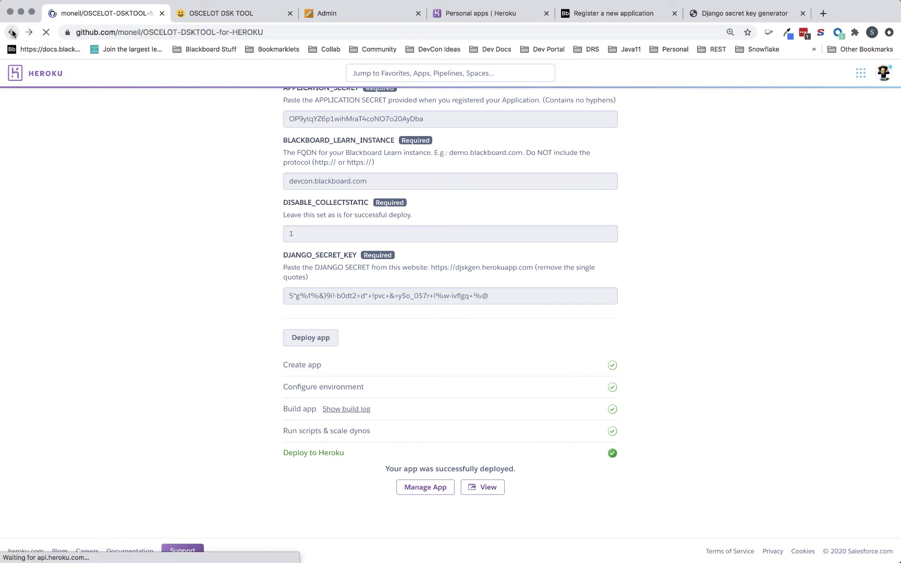
{"action": "left_click", "coordinate": [12, 33]}
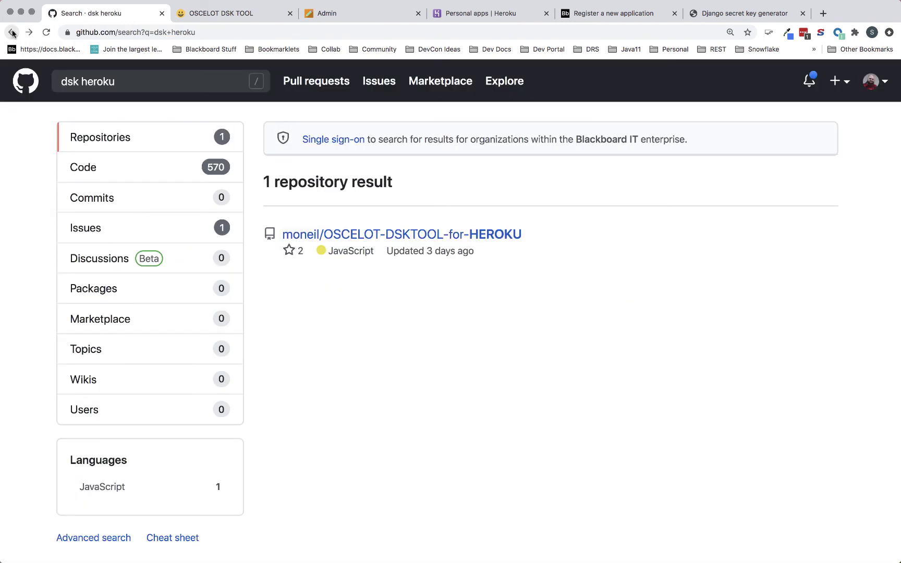
{"action": "left_click", "coordinate": [12, 33]}
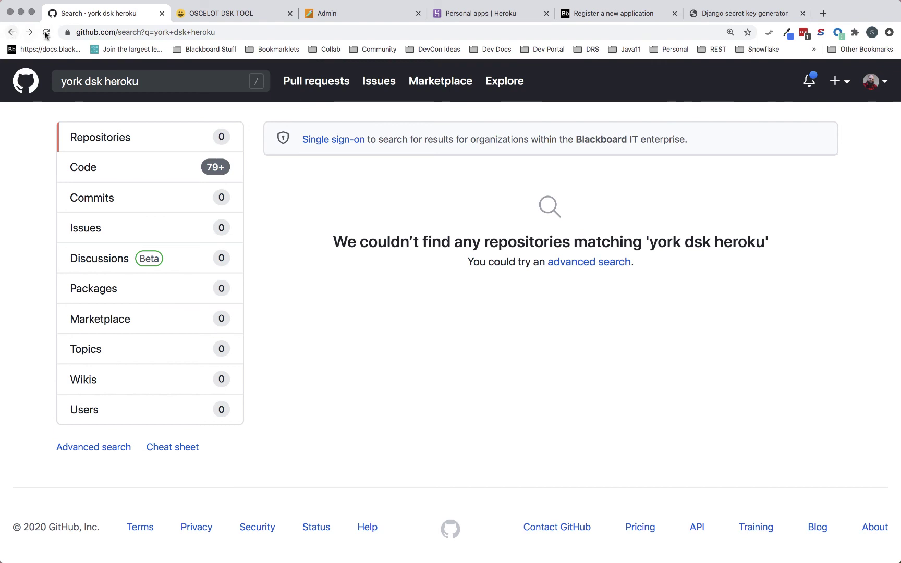
- Leave the Blackboard Learn Administrator Panel and sign out
{"action": "left_click", "coordinate": [342, 13]}
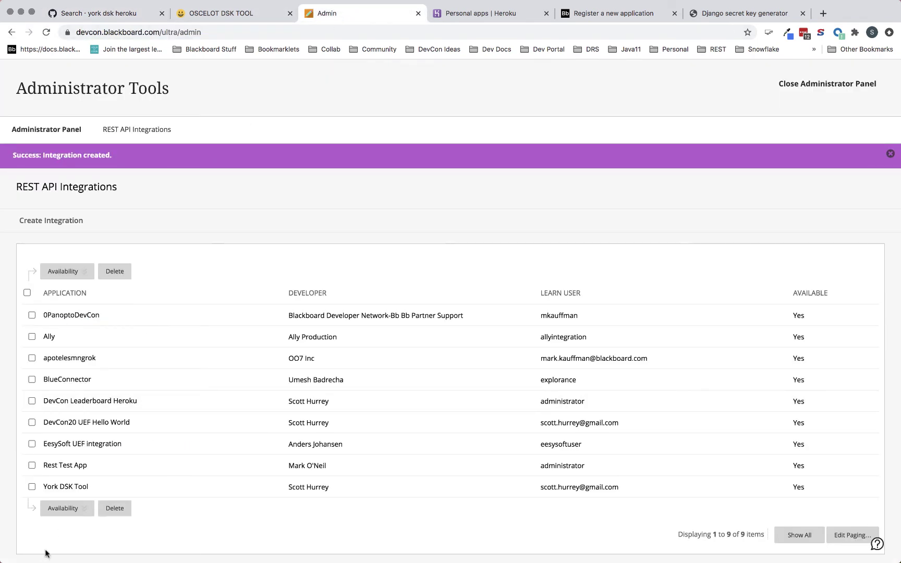
{"action": "scroll", "coordinate": [582, 527], "scroll_direction": "down", "scroll_amount": 1}
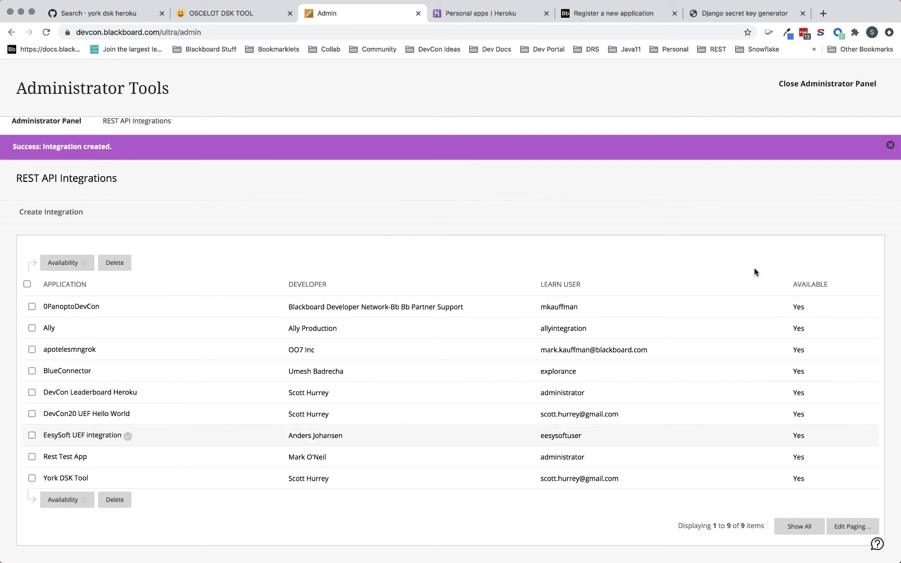
{"action": "left_click", "coordinate": [837, 84]}
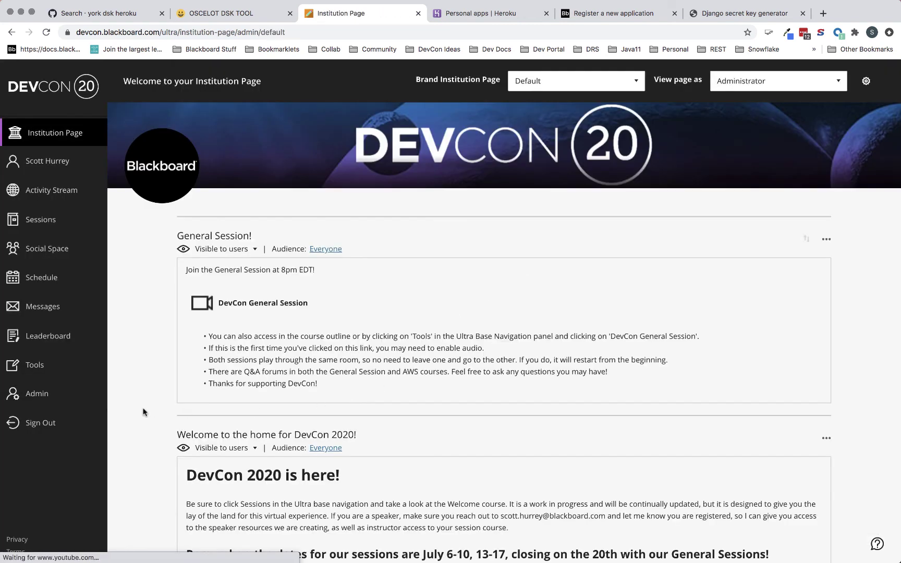
{"action": "left_click", "coordinate": [42, 424]}
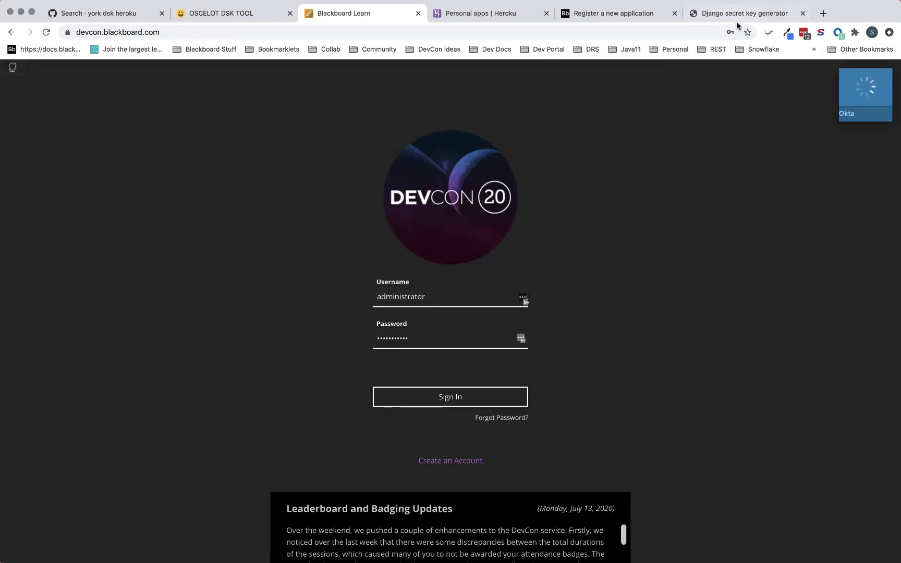
- Close the Django secret key generator tab and reload the DSK tool home page
{"action": "left_click", "coordinate": [739, 15]}
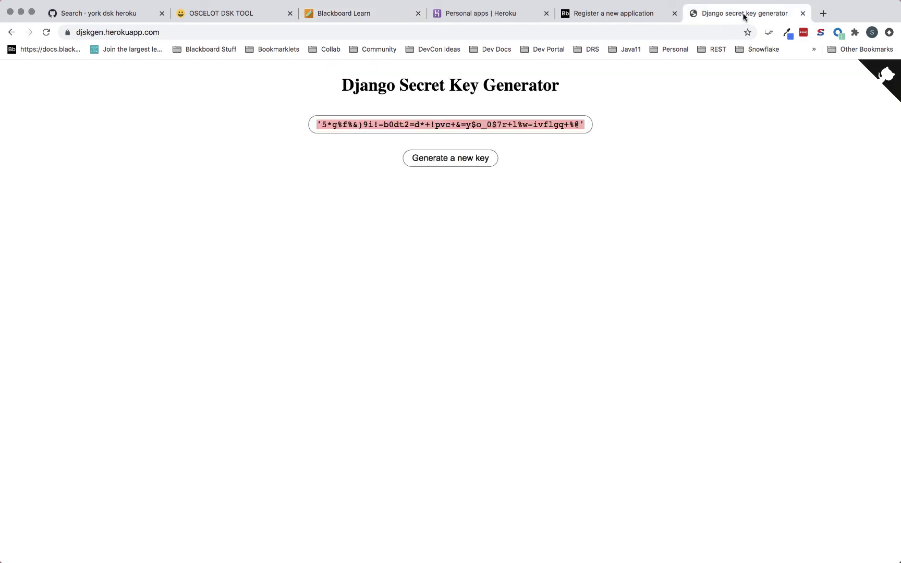
{"action": "left_click", "coordinate": [803, 13]}
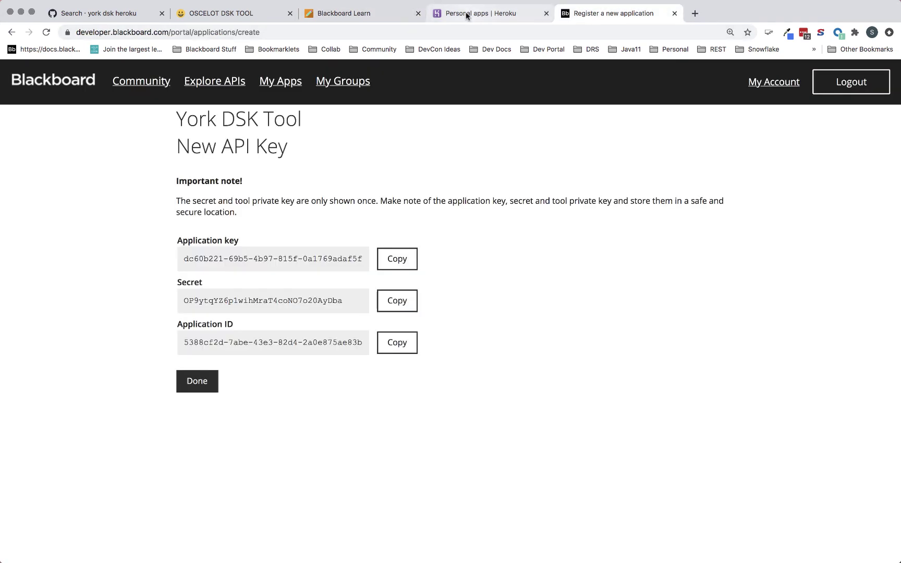
{"action": "left_click", "coordinate": [230, 15]}
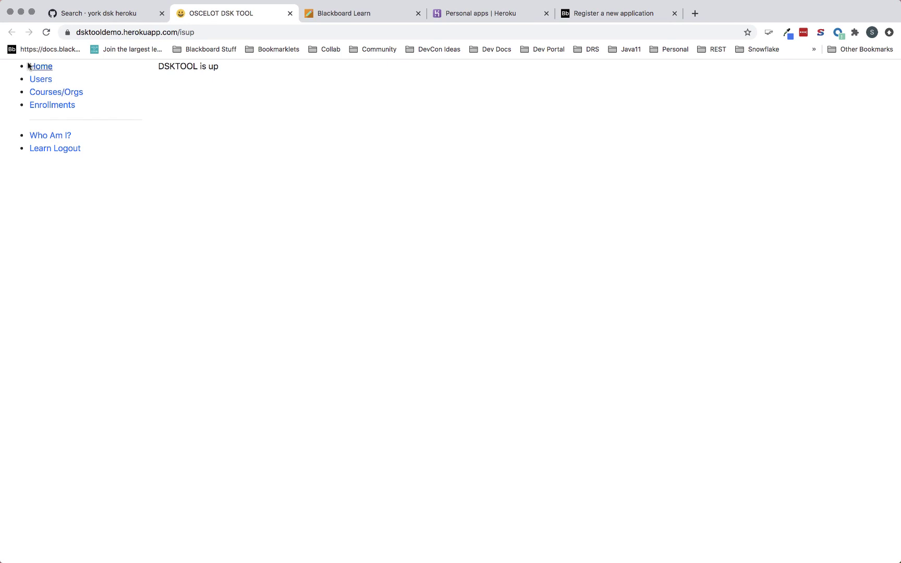
{"action": "left_click", "coordinate": [46, 32]}
- Open Who Am I?, sign in with the saved administrator login, and allow the DSK tool access
{"action": "left_click", "coordinate": [52, 136]}
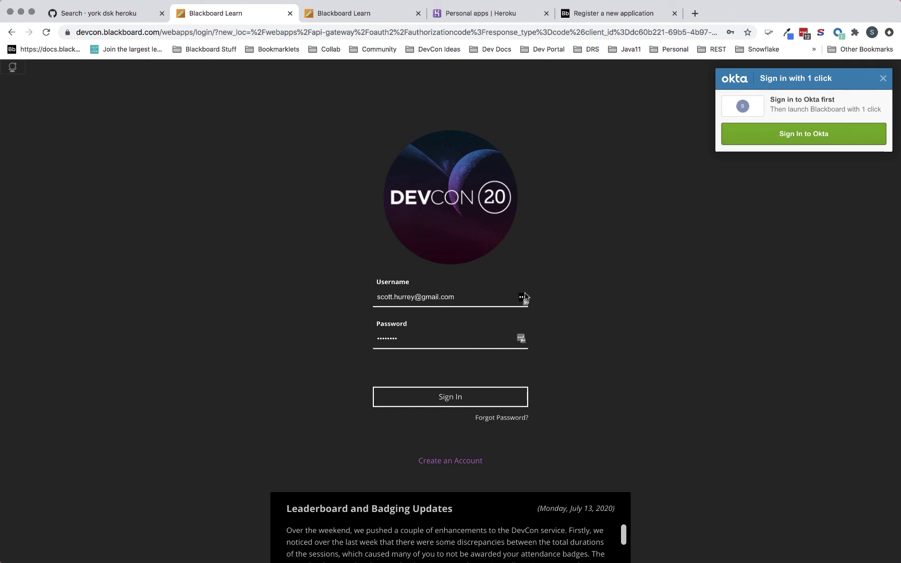
{"action": "left_click", "coordinate": [522, 297]}
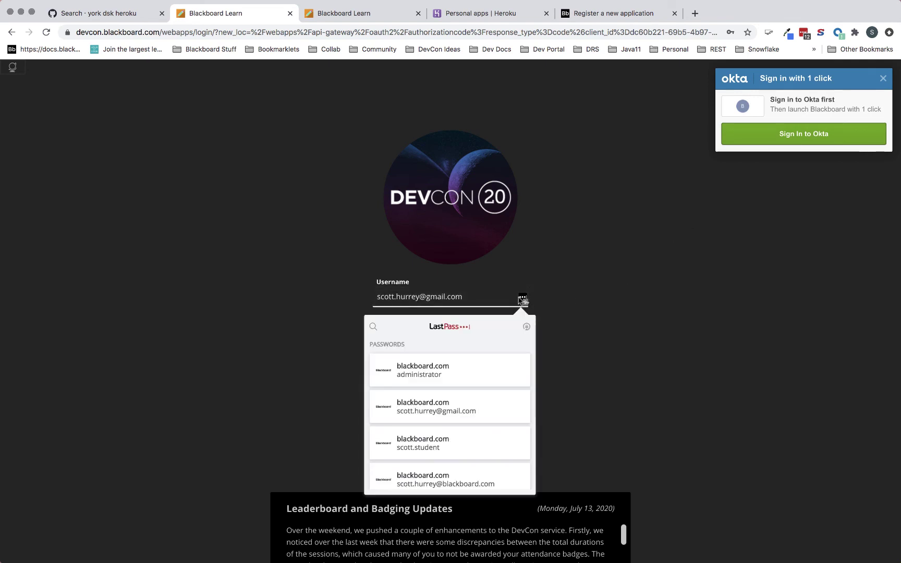
{"action": "left_click", "coordinate": [428, 373]}
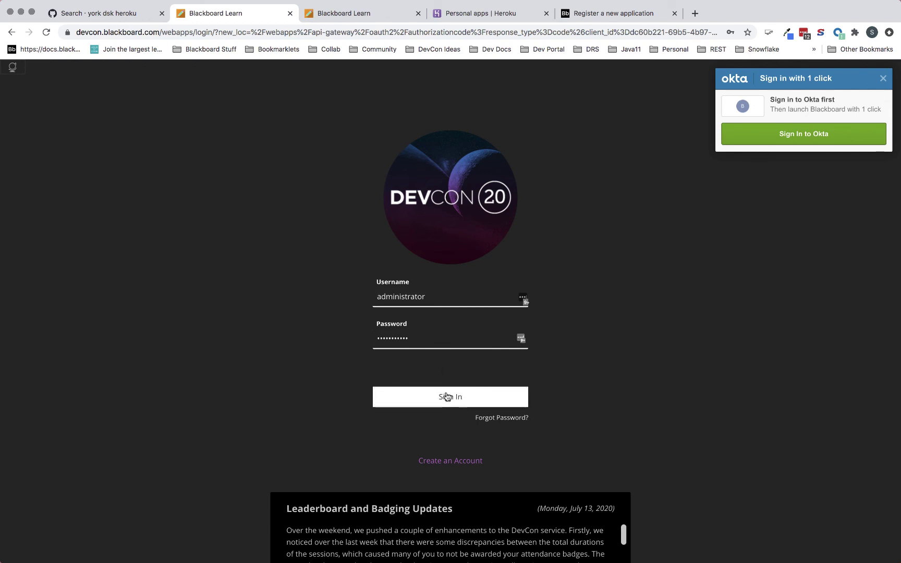
{"action": "left_click", "coordinate": [447, 397]}
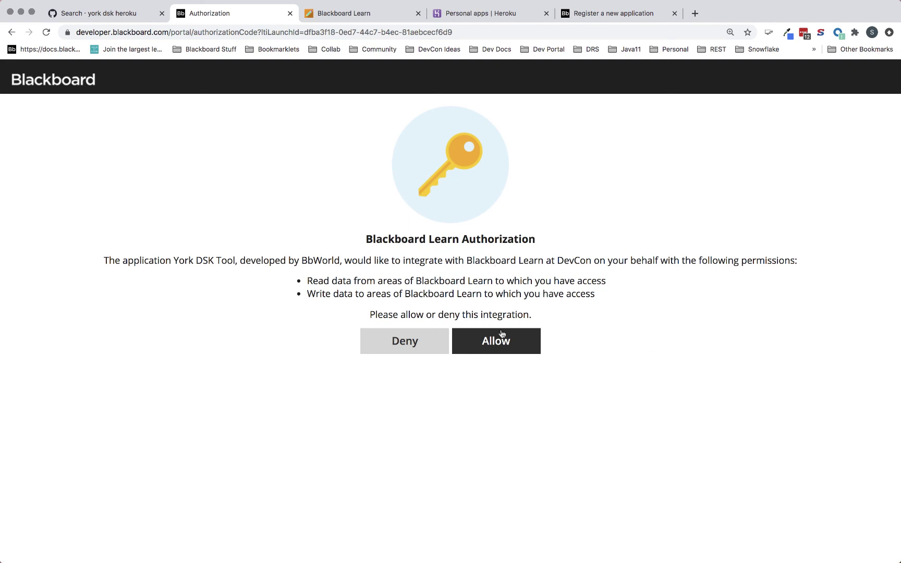
{"action": "left_click", "coordinate": [503, 349]}
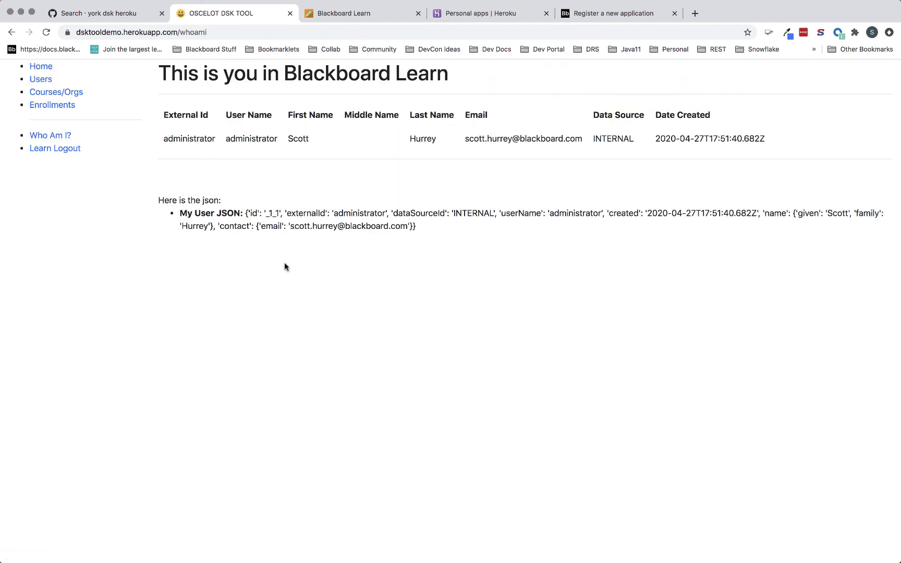
- Search users by External Id for 'gma', getting a 404, then open the search-by field list
{"action": "left_click", "coordinate": [44, 83]}
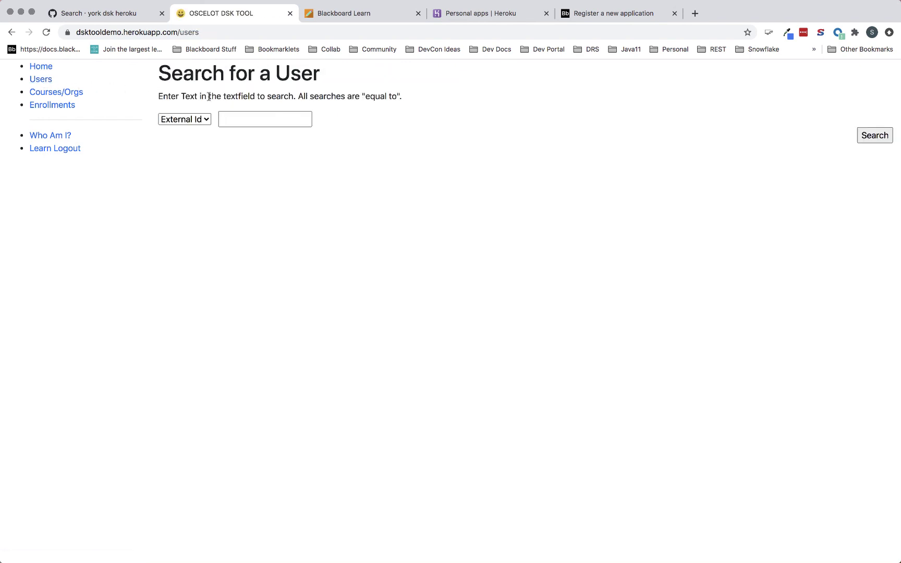
{"action": "left_click", "coordinate": [238, 114]}
{"action": "type", "text": "gmail"}
{"action": "left_click", "coordinate": [869, 135]}
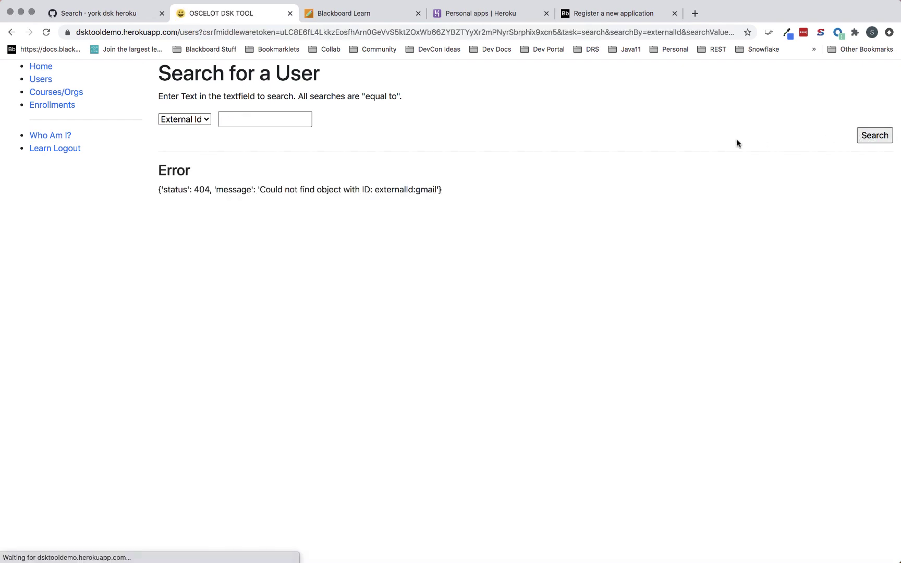
{"action": "left_click", "coordinate": [289, 118]}
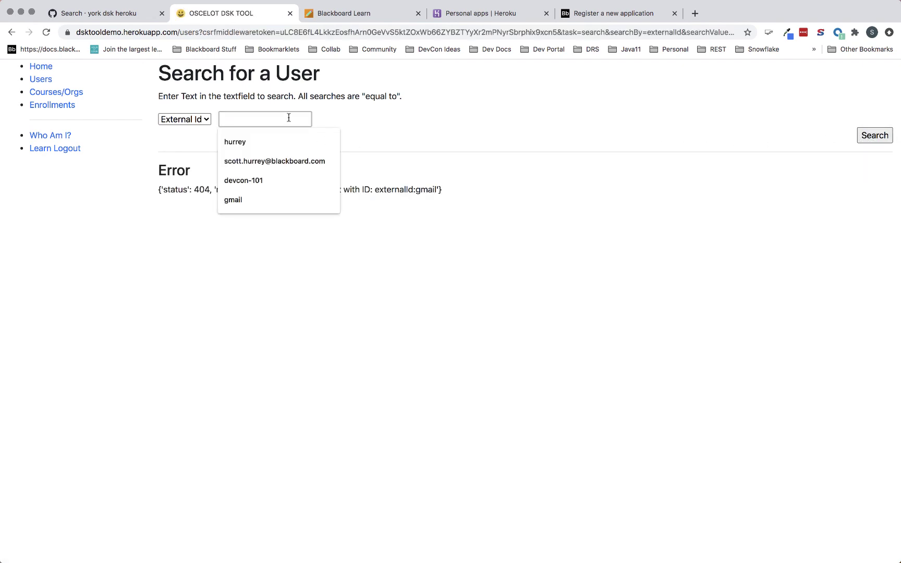
{"action": "left_click", "coordinate": [204, 119]}
- Search users by Username with the user's e-mail address and open the Availability choices
{"action": "left_click", "coordinate": [203, 130]}
{"action": "left_click", "coordinate": [236, 119]}
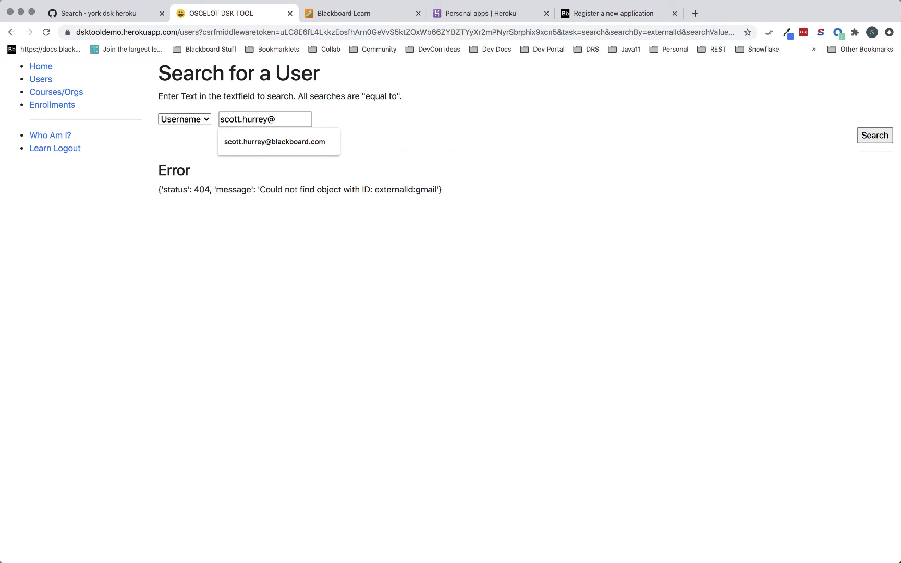
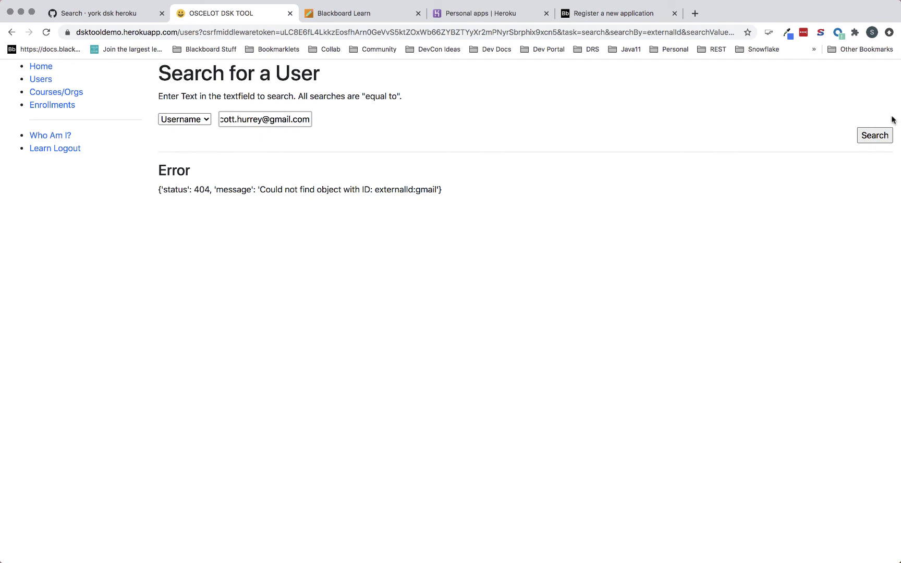
{"action": "left_click", "coordinate": [880, 137]}
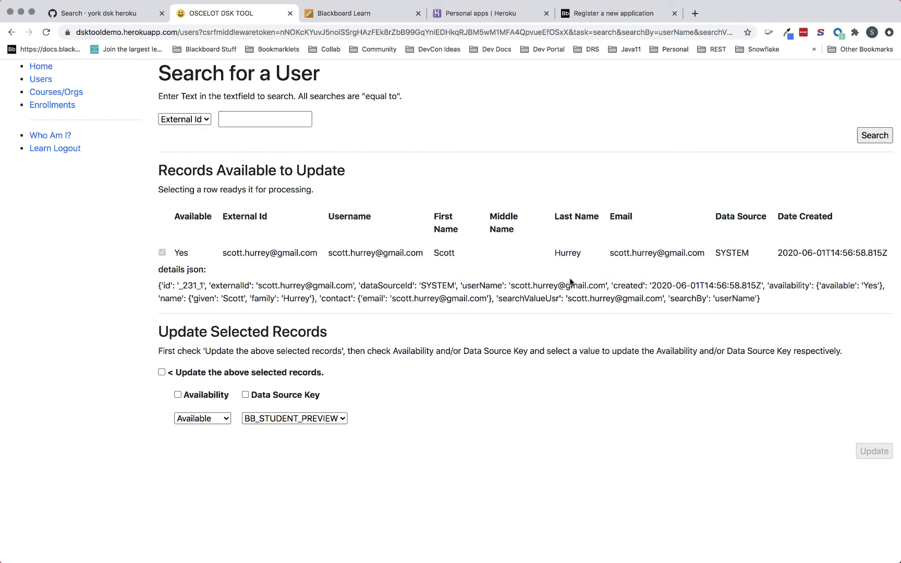
{"action": "left_click", "coordinate": [223, 418]}
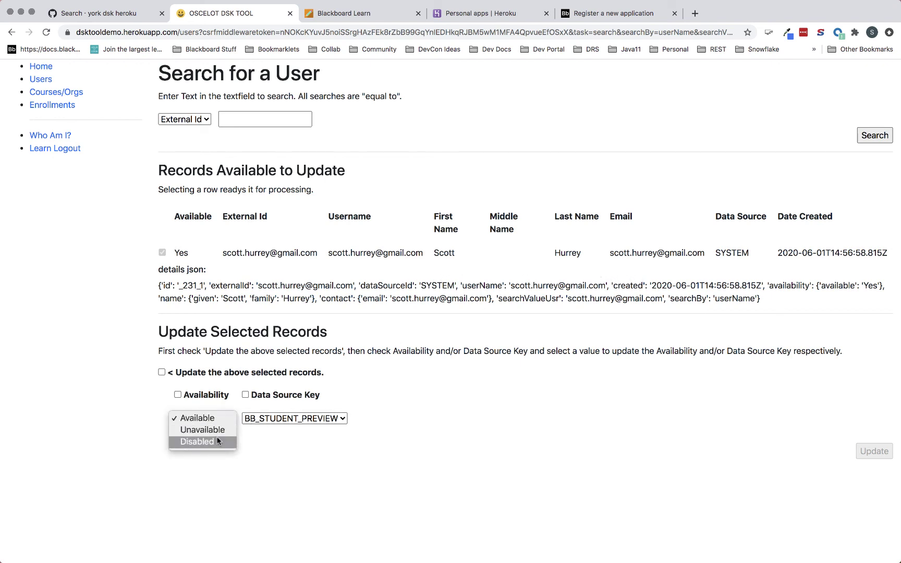